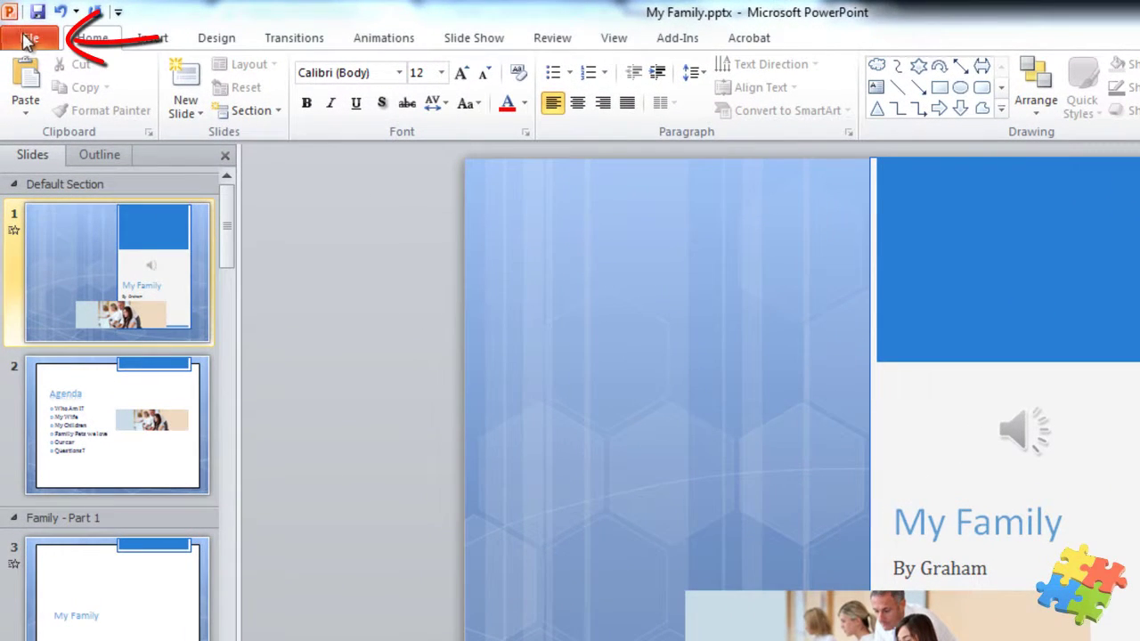
- Open the presentation's print settings and set the range to Print Current Slide
{"action": "left_click", "coordinate": [27, 39]}
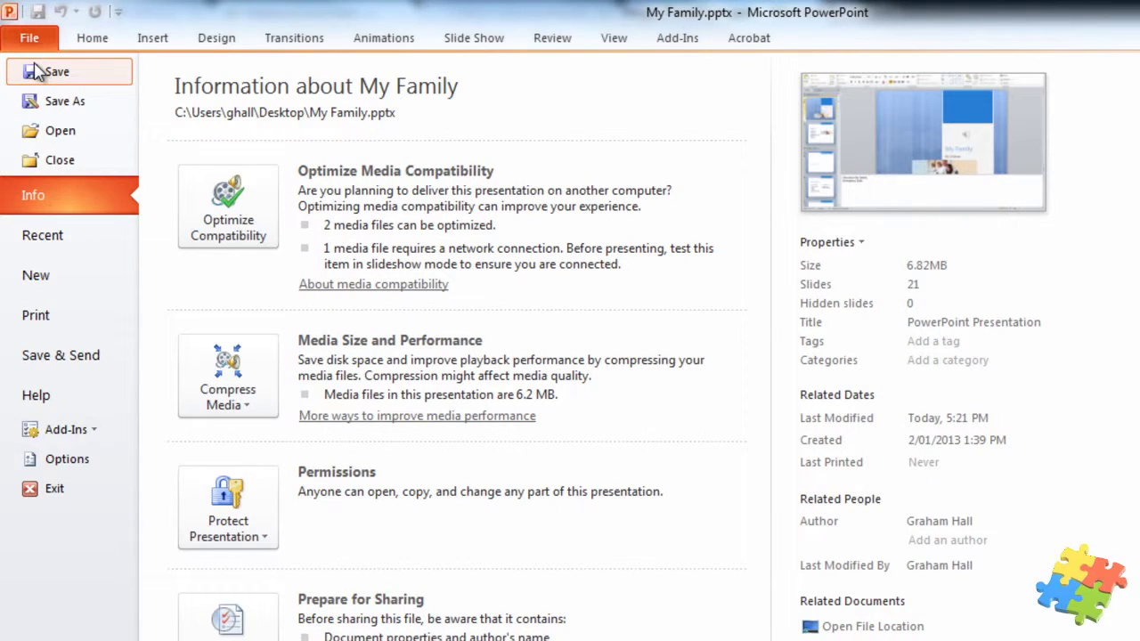
{"action": "left_click", "coordinate": [47, 312]}
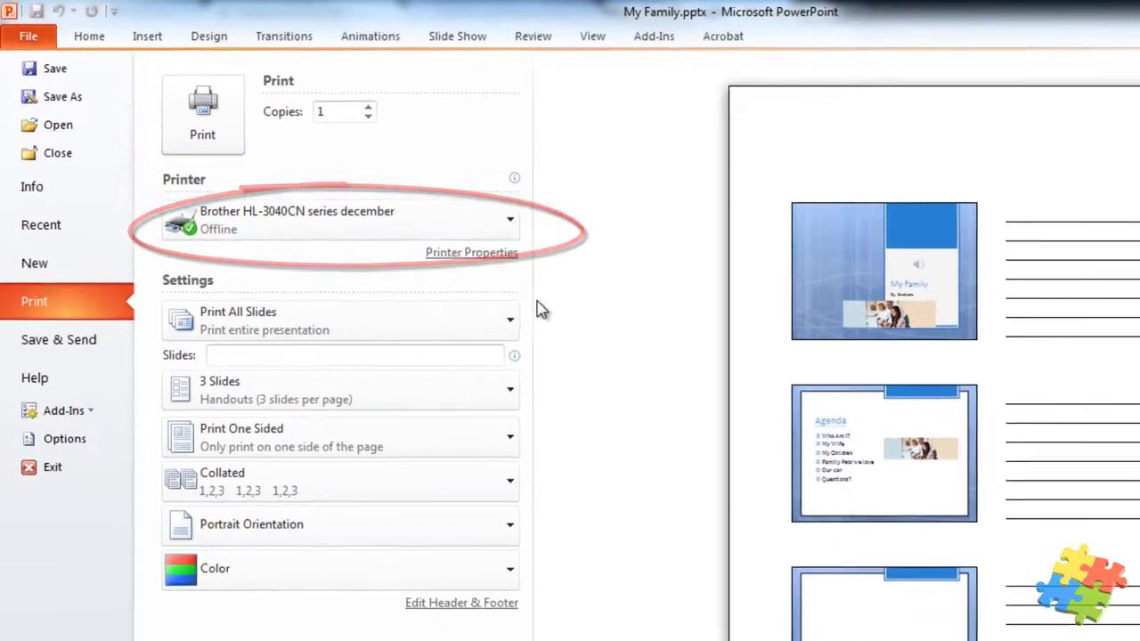
{"action": "left_click", "coordinate": [512, 320]}
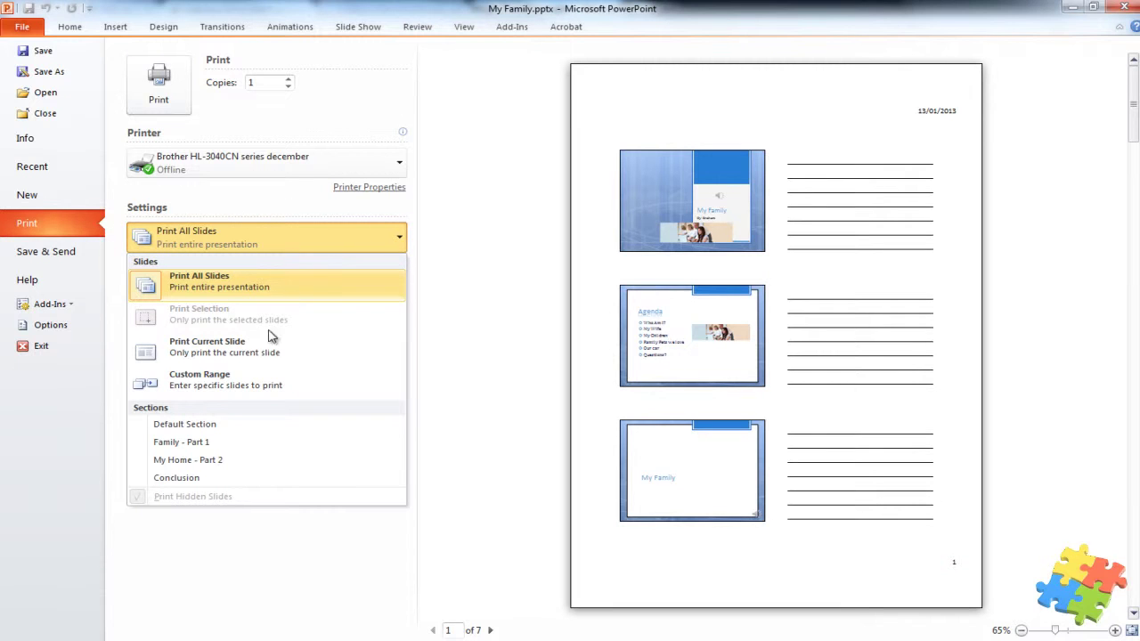
{"action": "left_click", "coordinate": [262, 358]}
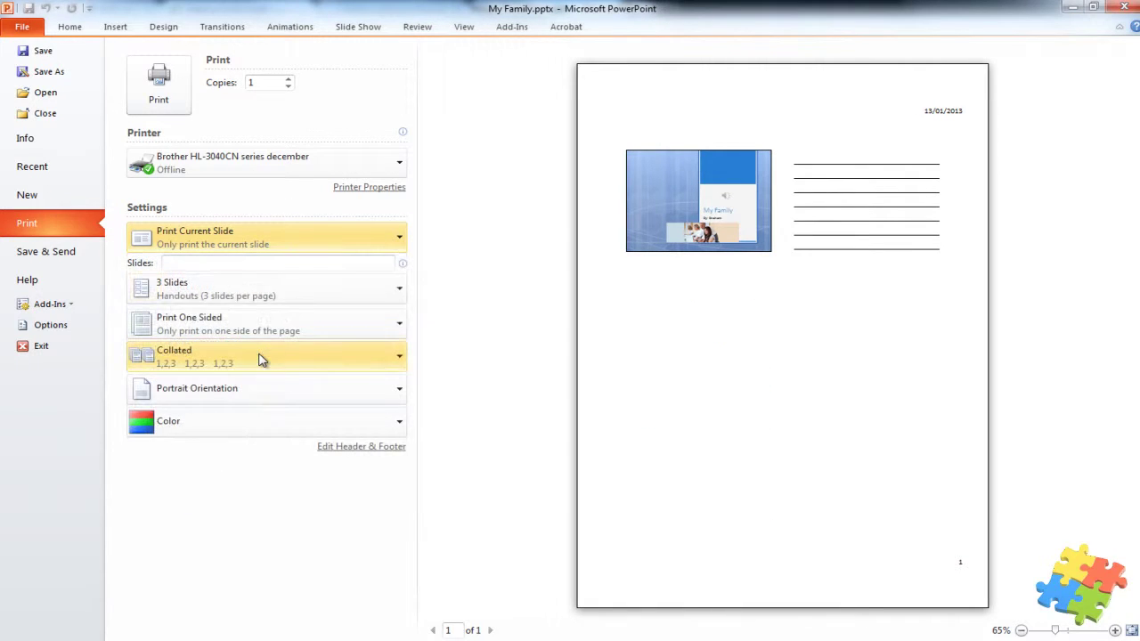
- Set a custom print range of slides 1-3,4,7 and preview both resulting handout pages
{"action": "left_click", "coordinate": [400, 237]}
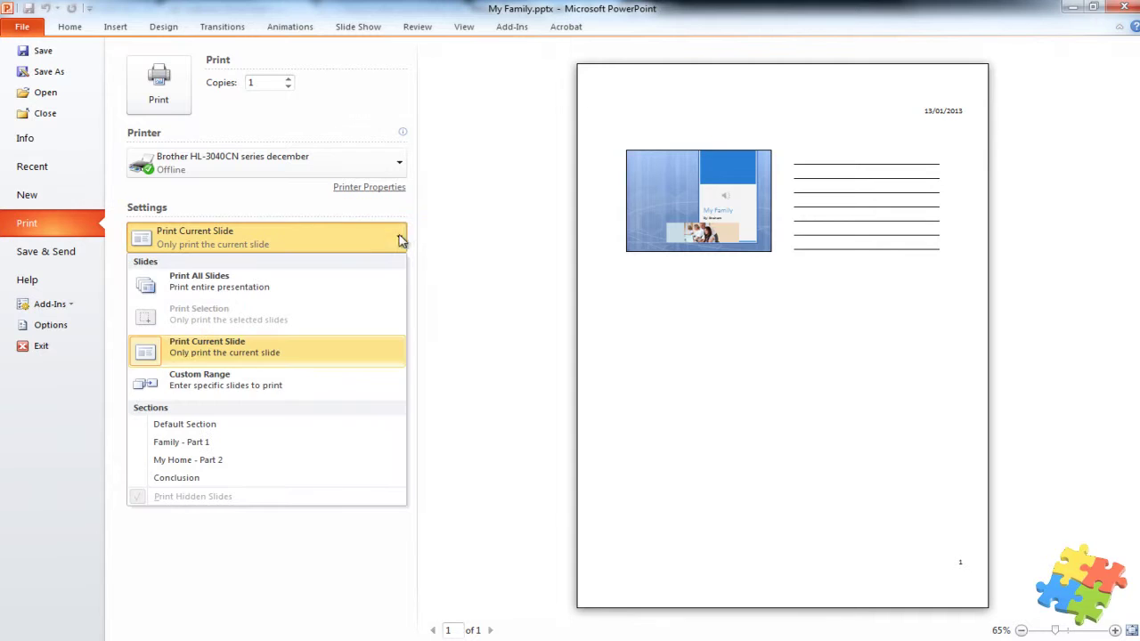
{"action": "left_click", "coordinate": [262, 385]}
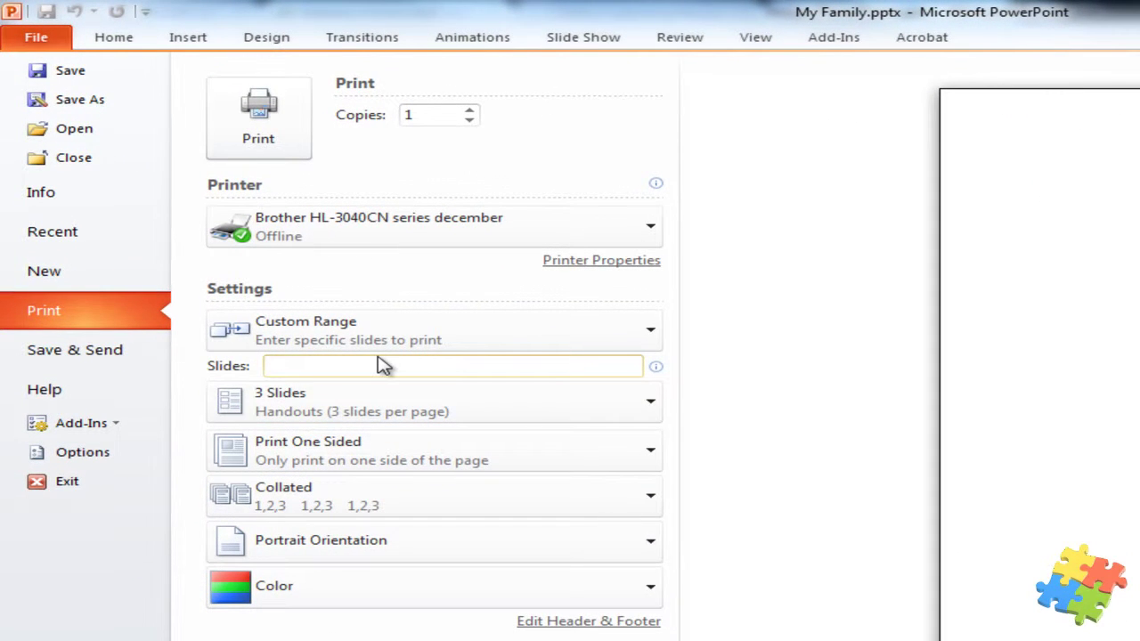
{"action": "type", "text": "1-3, 4,7"}
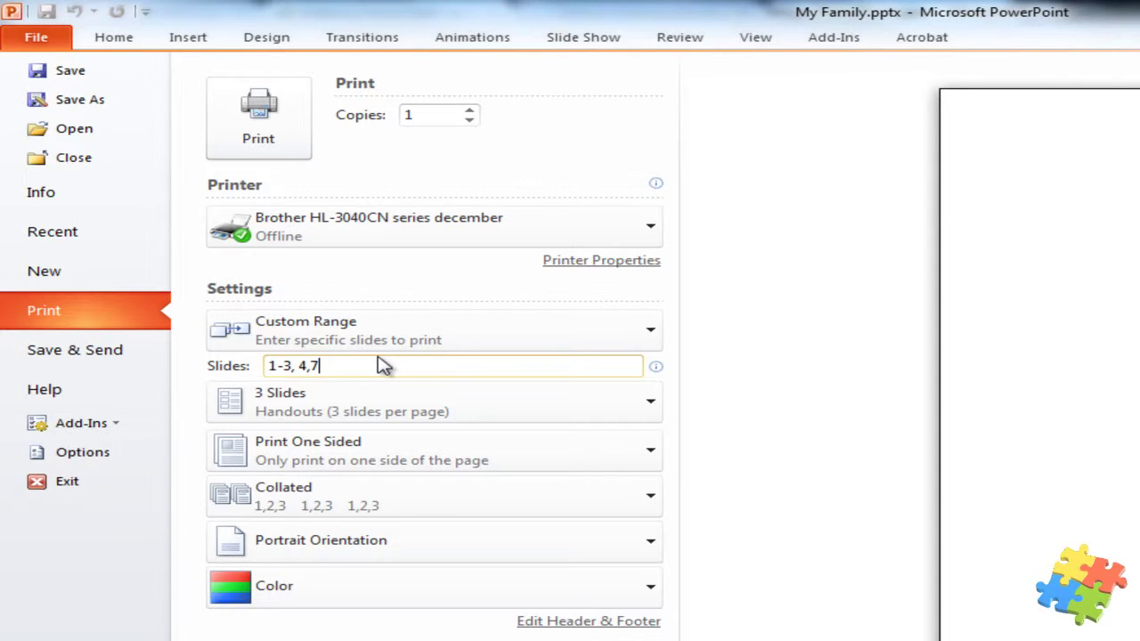
{"action": "key", "text": "Return"}
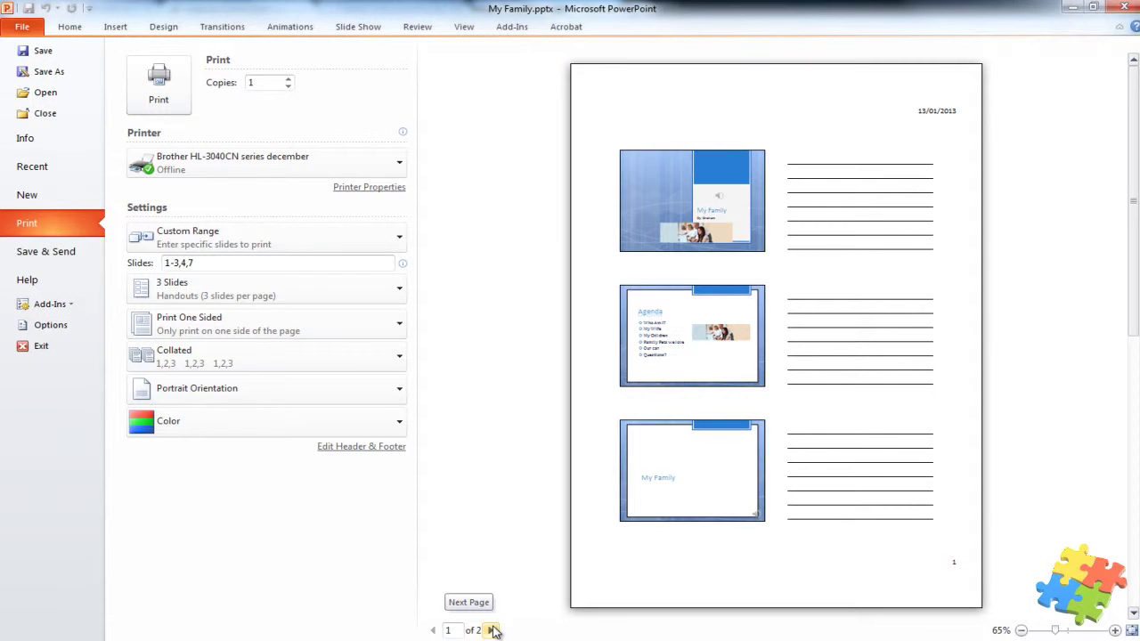
{"action": "left_click", "coordinate": [492, 630]}
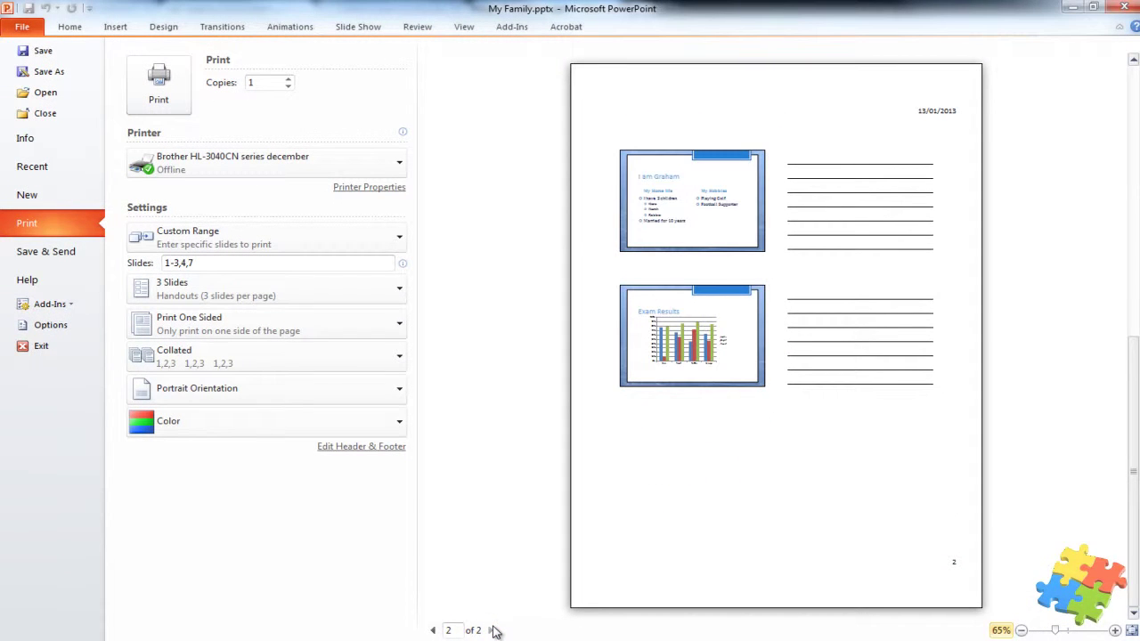
{"action": "left_click", "coordinate": [434, 631]}
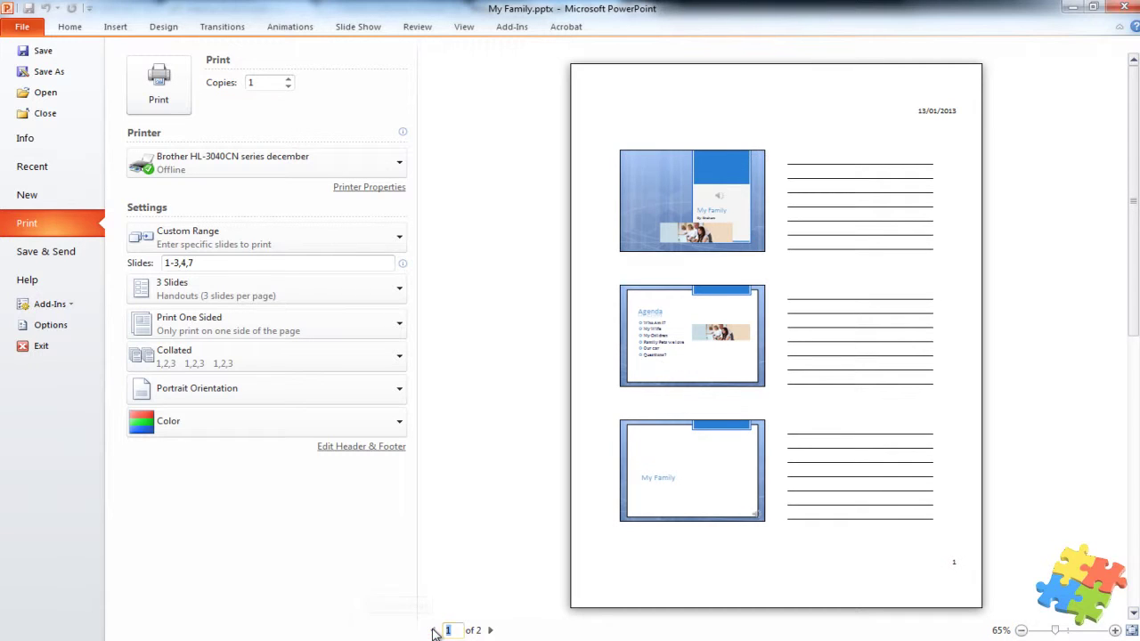
- Set the print range to Print All Slides
{"action": "left_click", "coordinate": [317, 258]}
{"action": "left_click", "coordinate": [240, 251]}
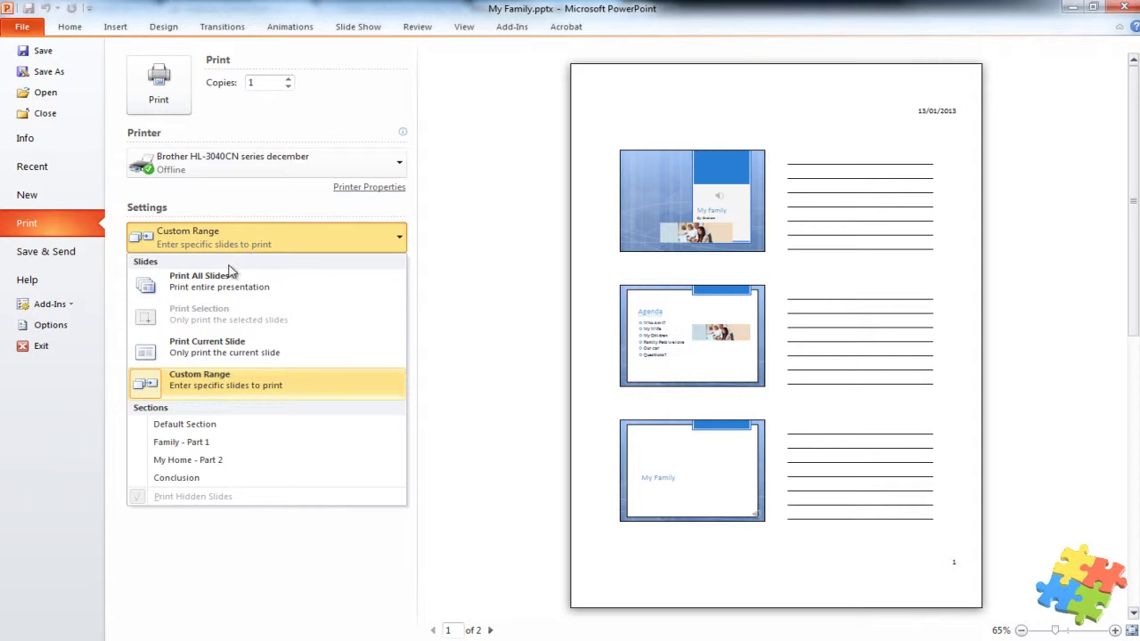
{"action": "left_click", "coordinate": [223, 287]}
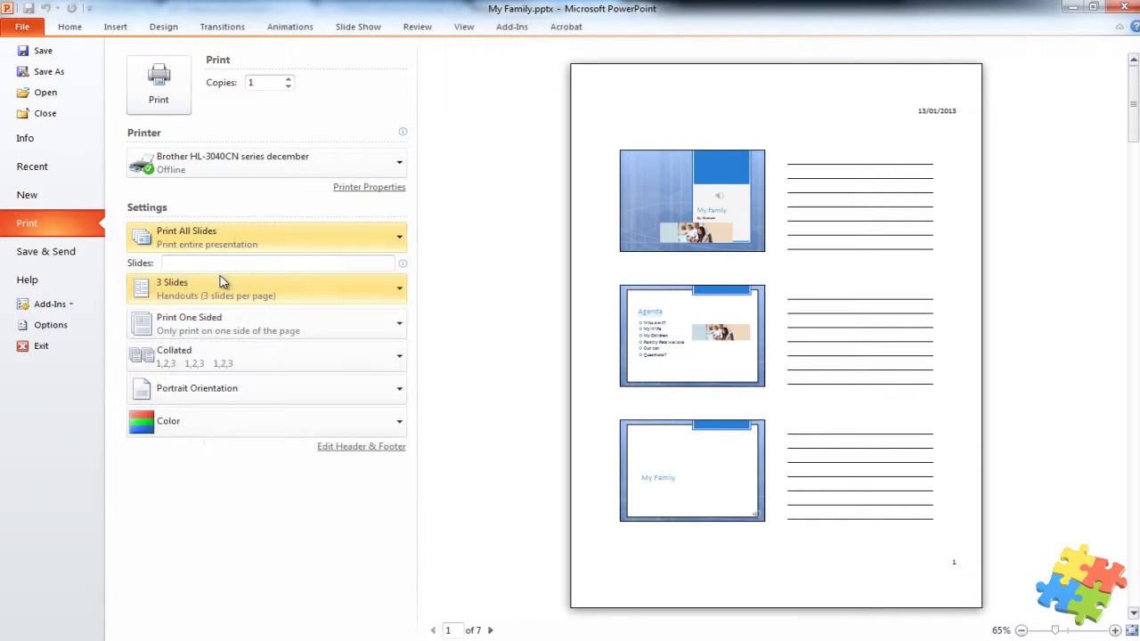
- Set the print layout to Full Page Slides, page forward through the first few slides in the preview and return to the first page
{"action": "left_click", "coordinate": [402, 290]}
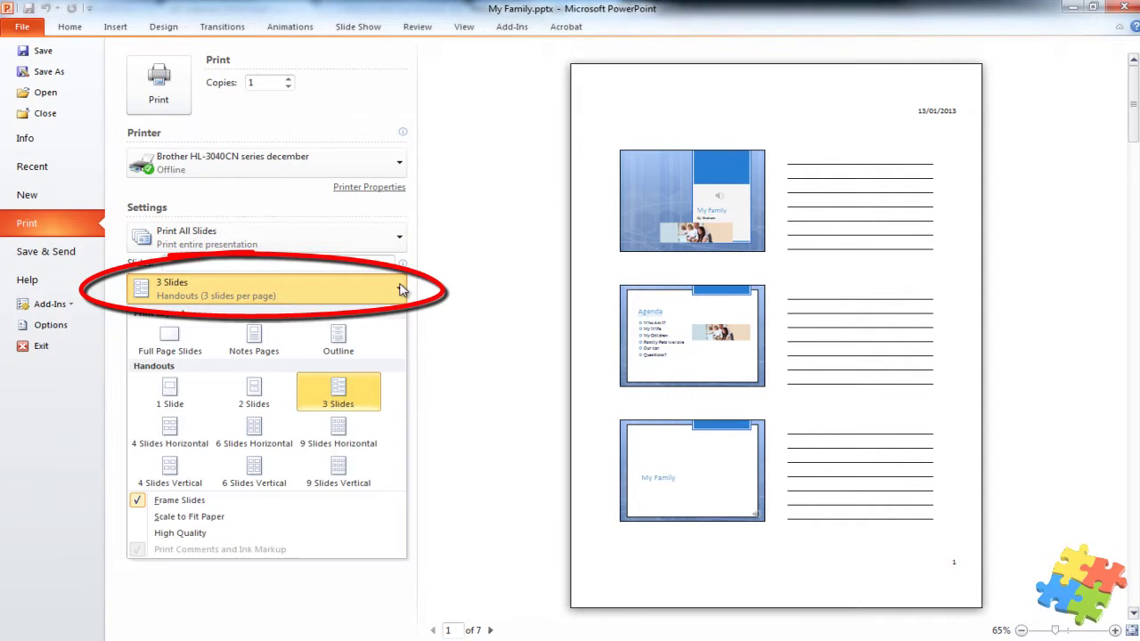
{"action": "left_click", "coordinate": [182, 347]}
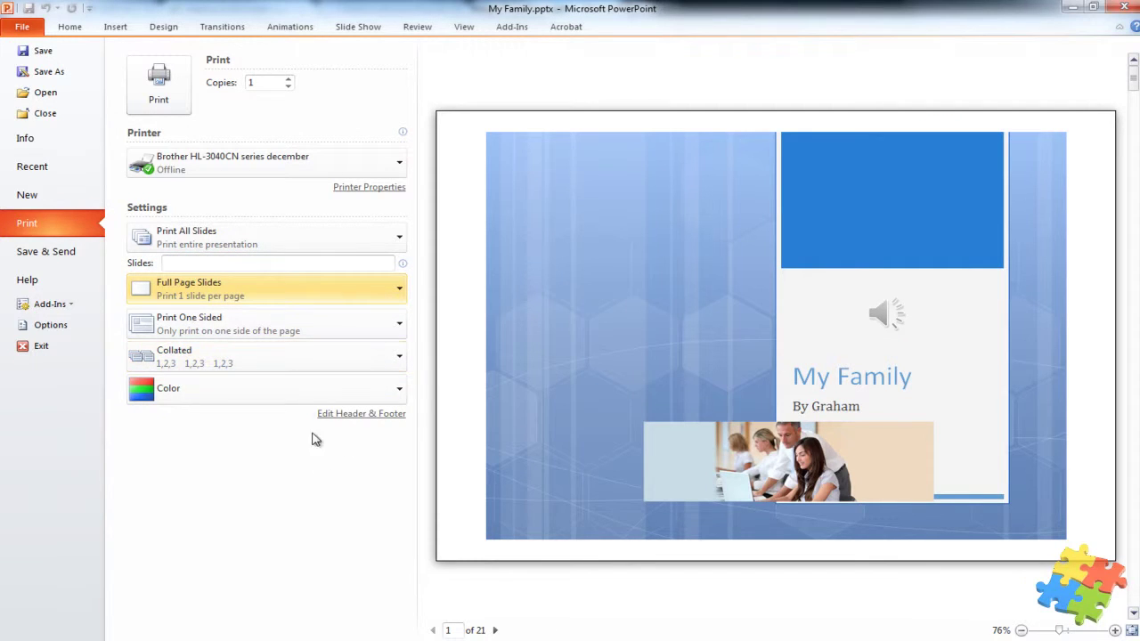
{"action": "left_click", "coordinate": [496, 630]}
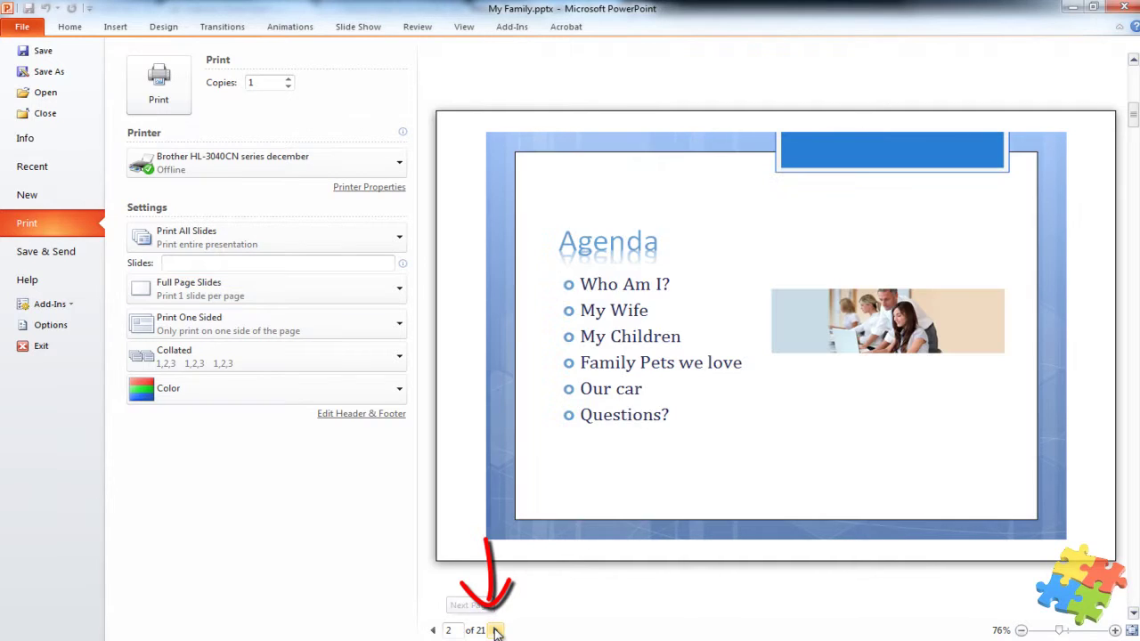
{"action": "left_click", "coordinate": [496, 630]}
{"action": "left_click", "coordinate": [496, 630]}
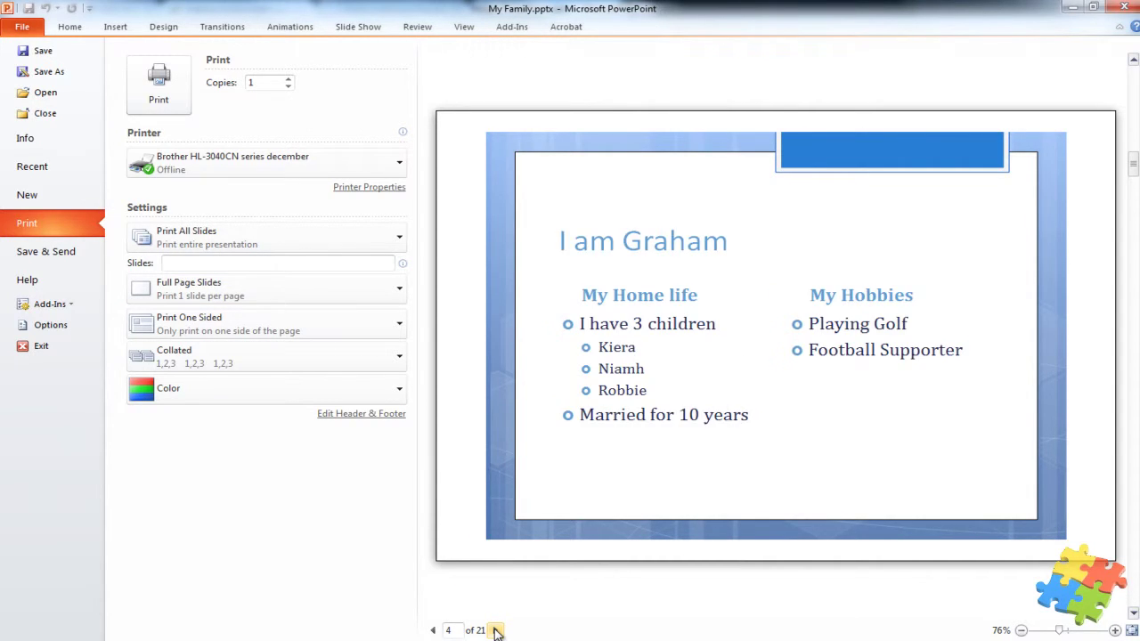
{"action": "left_click", "coordinate": [496, 630]}
{"action": "left_click", "coordinate": [434, 629]}
{"action": "left_click", "coordinate": [434, 629]}
{"action": "left_click", "coordinate": [434, 630]}
{"action": "left_click", "coordinate": [434, 630]}
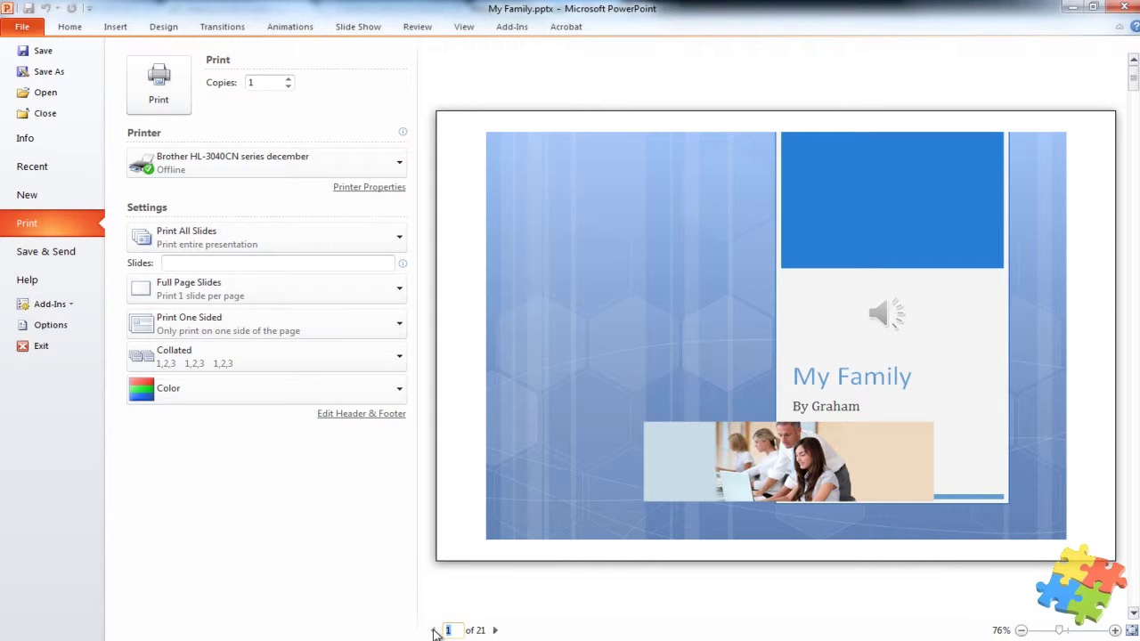
- Set the print layout to Notes Pages and check the notes under the first two slides in the preview
{"action": "left_click", "coordinate": [397, 297]}
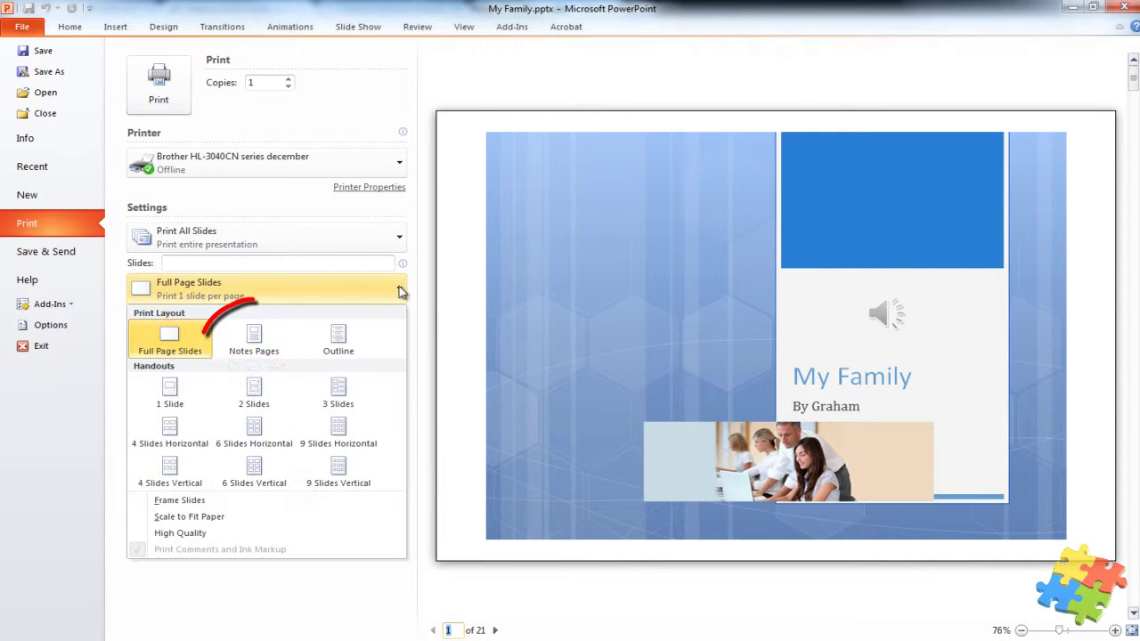
{"action": "left_click", "coordinate": [255, 339]}
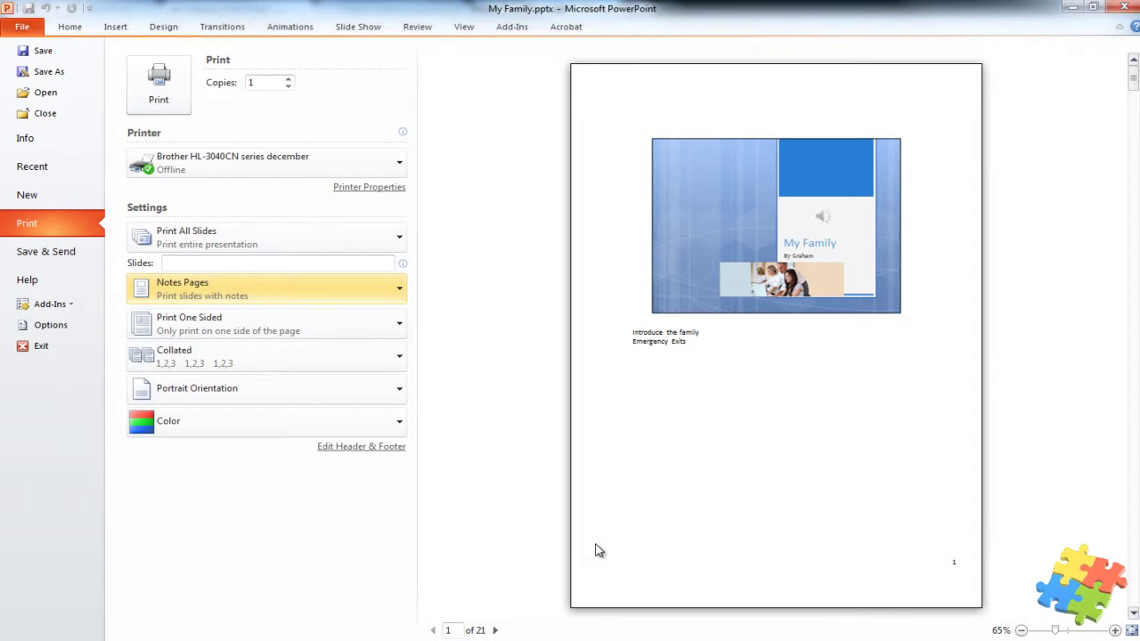
{"action": "left_click", "coordinate": [496, 630]}
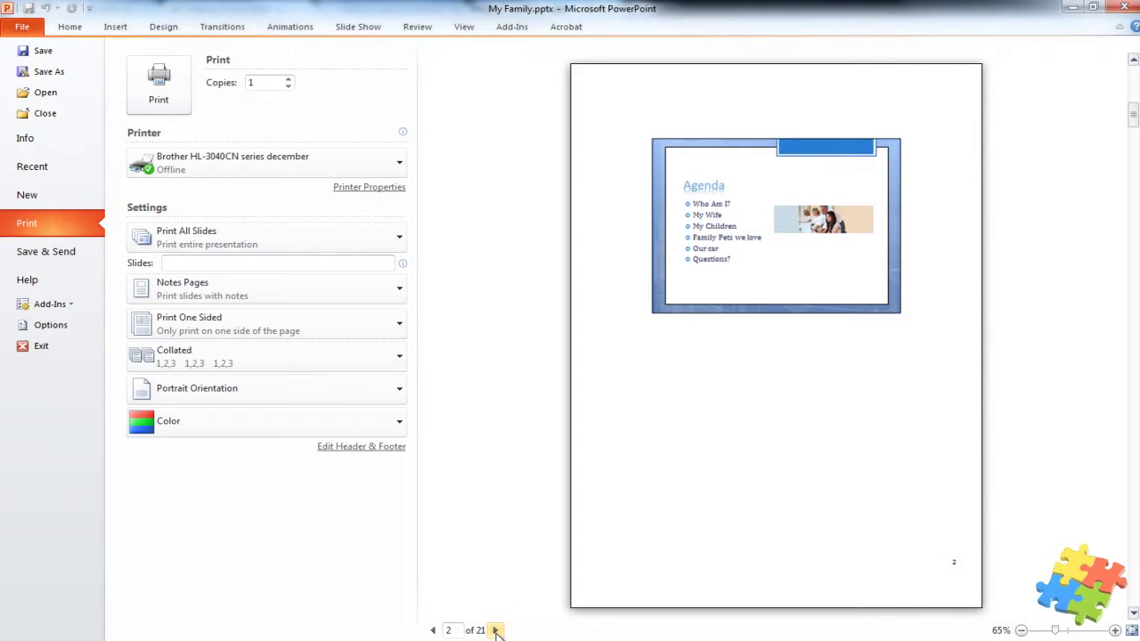
{"action": "left_click", "coordinate": [434, 630]}
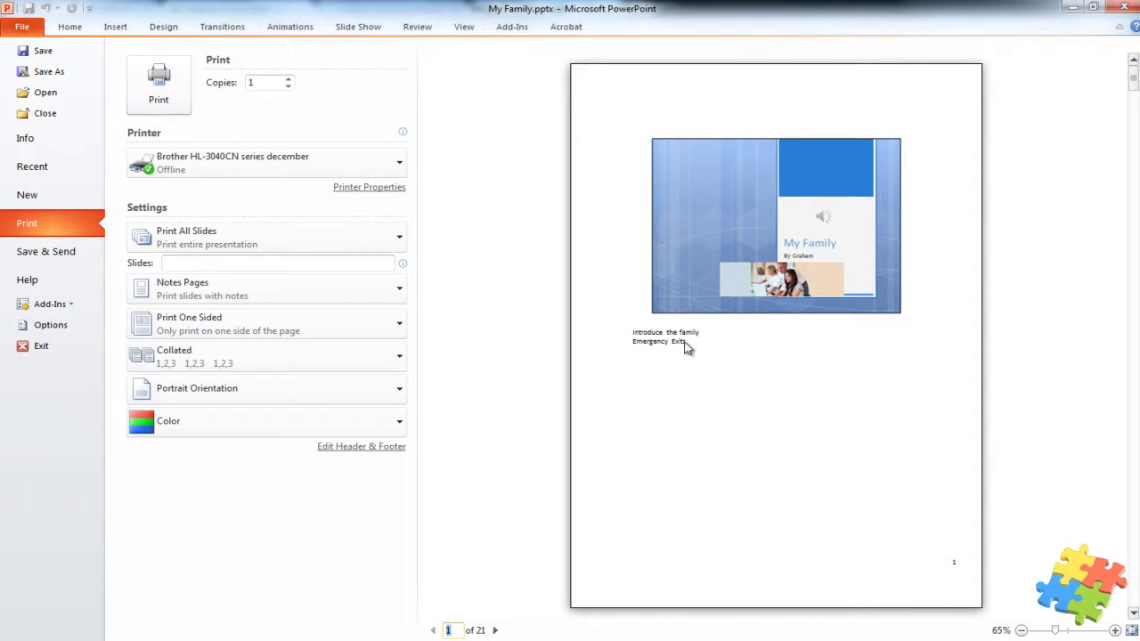
- Add the speaker note "More trainer notes" to the Agenda slide and return to the print preview to check it
{"action": "left_click", "coordinate": [75, 25]}
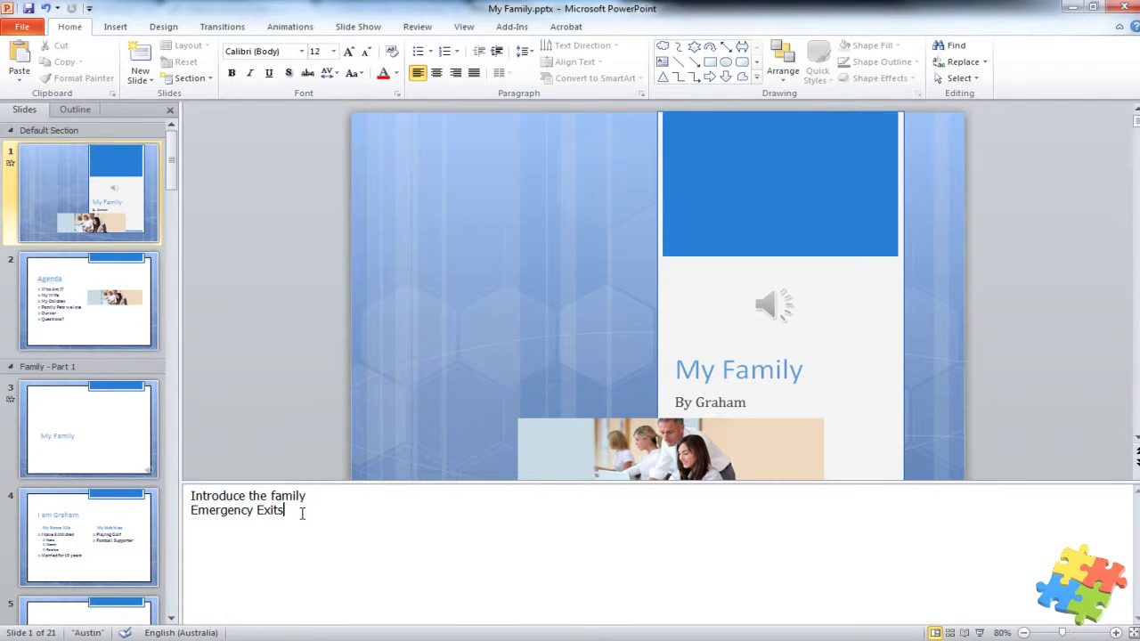
{"action": "left_click", "coordinate": [109, 331]}
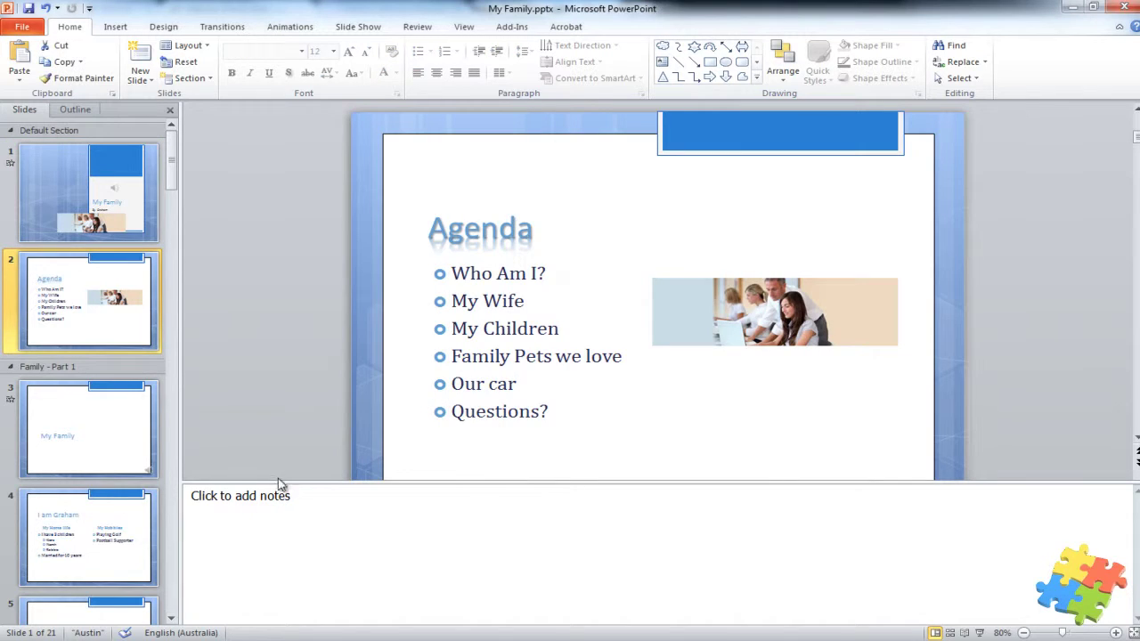
{"action": "left_click", "coordinate": [294, 496]}
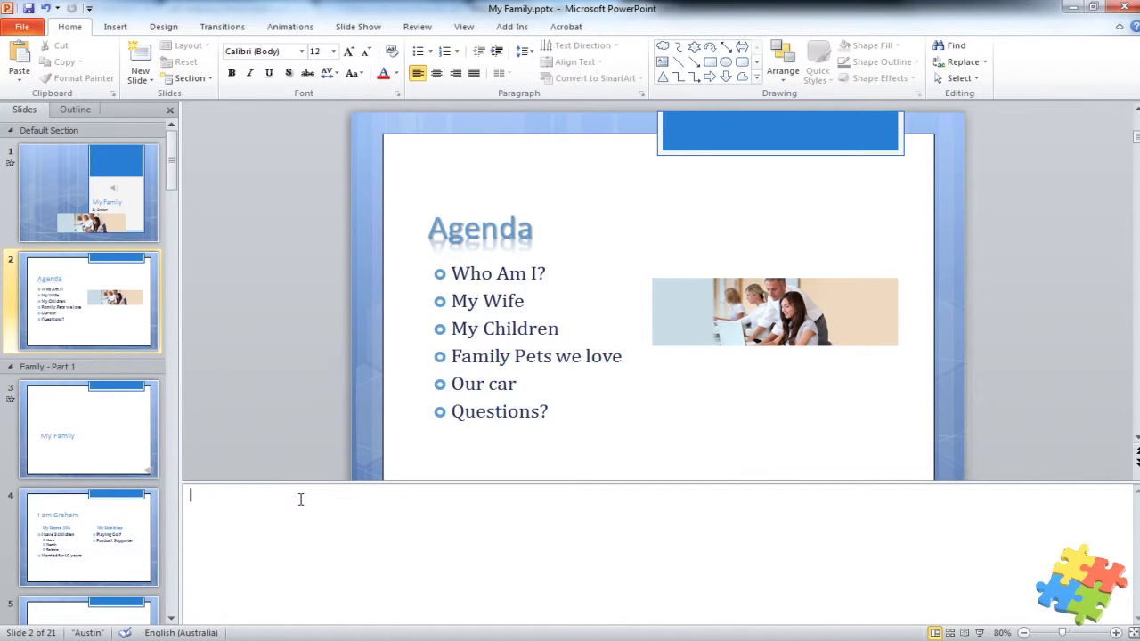
{"action": "type", "text": "More trainer notes"}
{"action": "left_click", "coordinate": [15, 27]}
{"action": "left_click", "coordinate": [27, 224]}
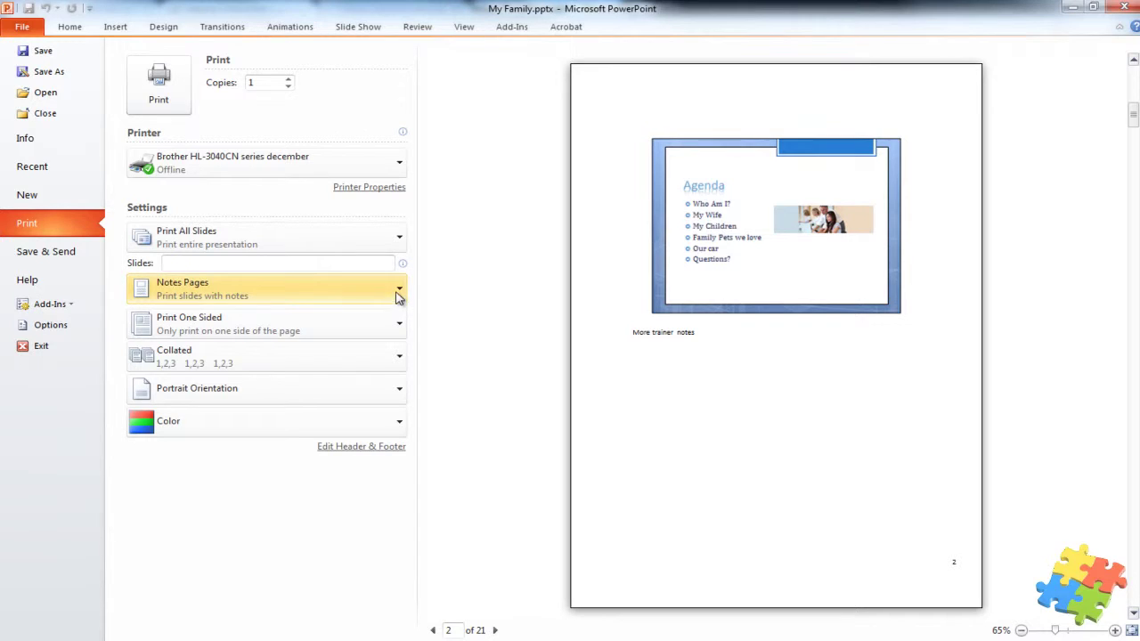
- Preview the presentation in the Outline print layout and change the layout to 3 Slides handouts
{"action": "left_click", "coordinate": [400, 295]}
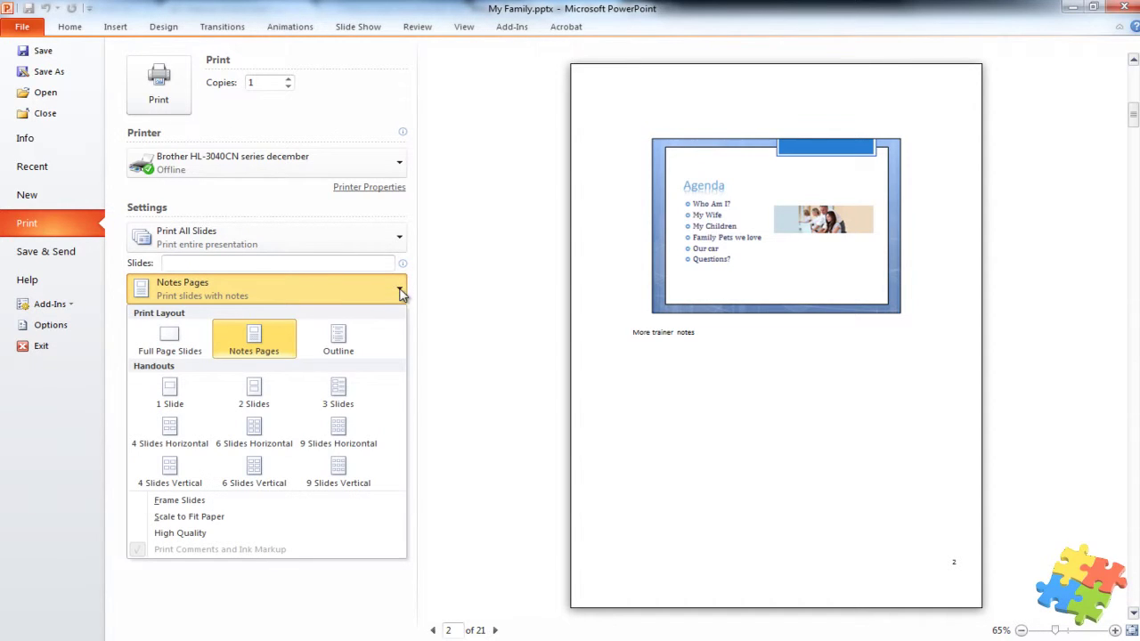
{"action": "left_click", "coordinate": [347, 349]}
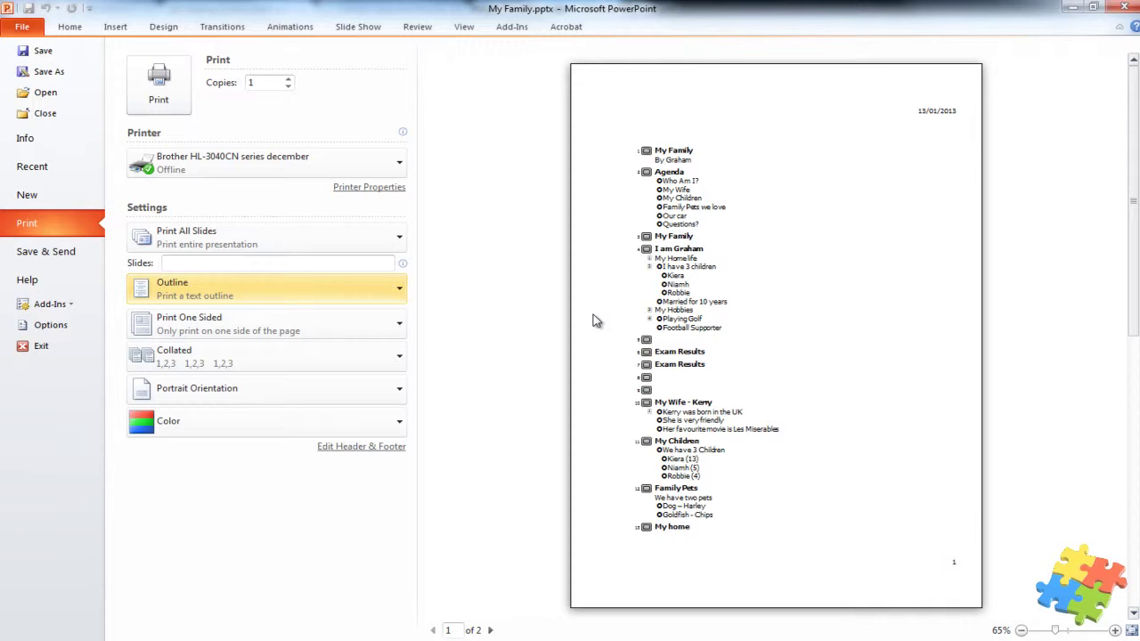
{"action": "left_click", "coordinate": [398, 294]}
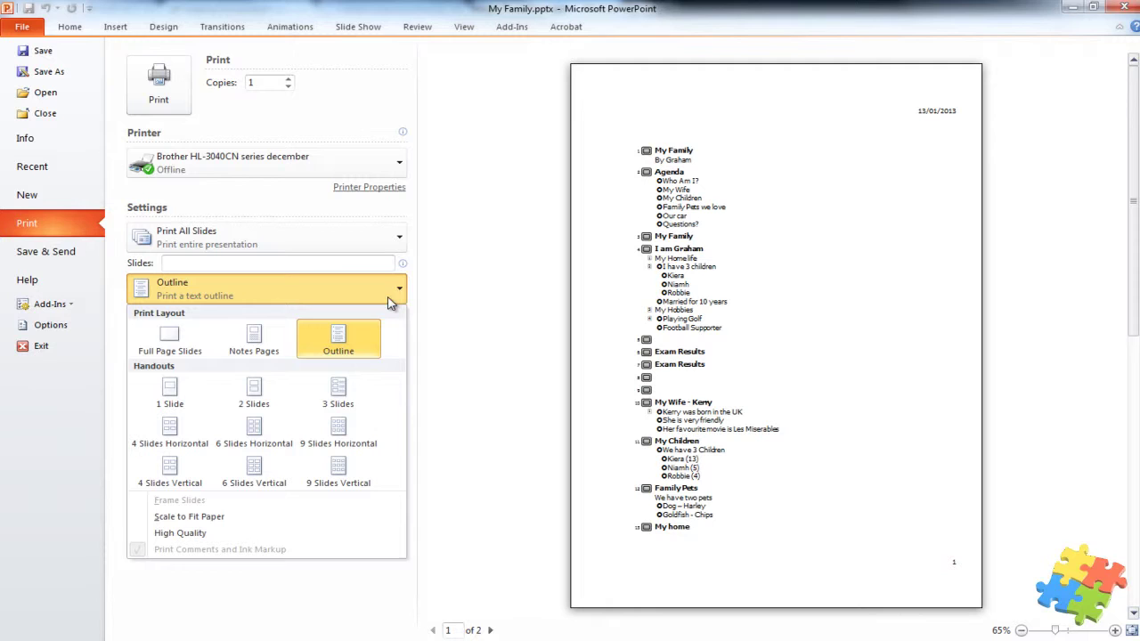
{"action": "left_click", "coordinate": [341, 395]}
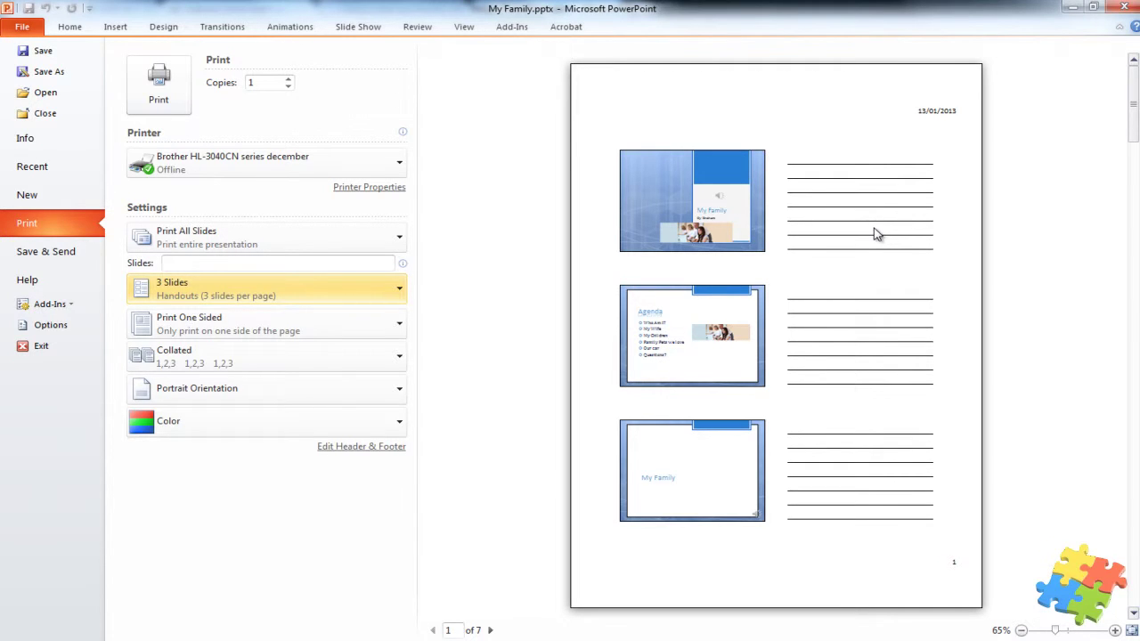
- Set the handout layout to 6 Slides Horizontal and view the one-sided and double-sided printing options
{"action": "left_click", "coordinate": [267, 288]}
{"action": "left_click", "coordinate": [271, 434]}
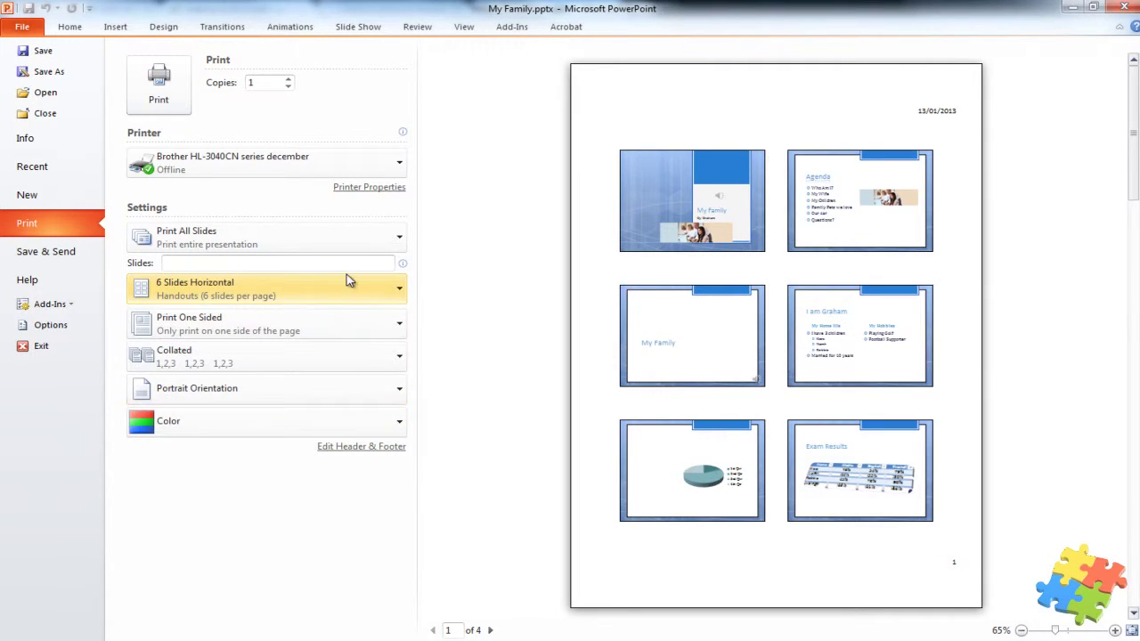
{"action": "left_click", "coordinate": [398, 328]}
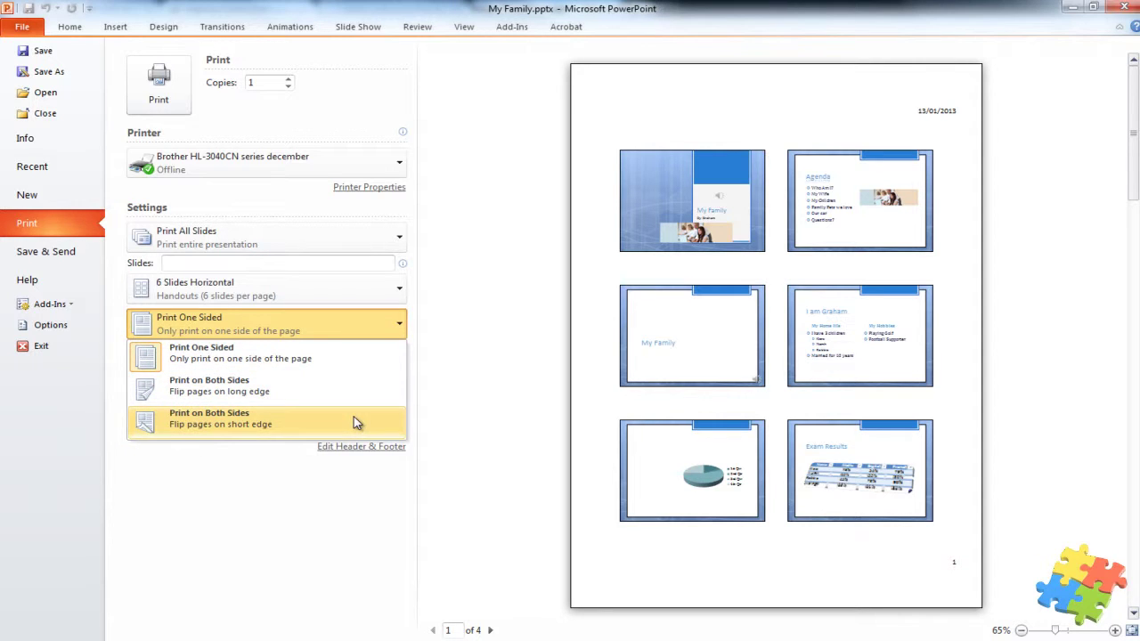
{"action": "left_click", "coordinate": [458, 372]}
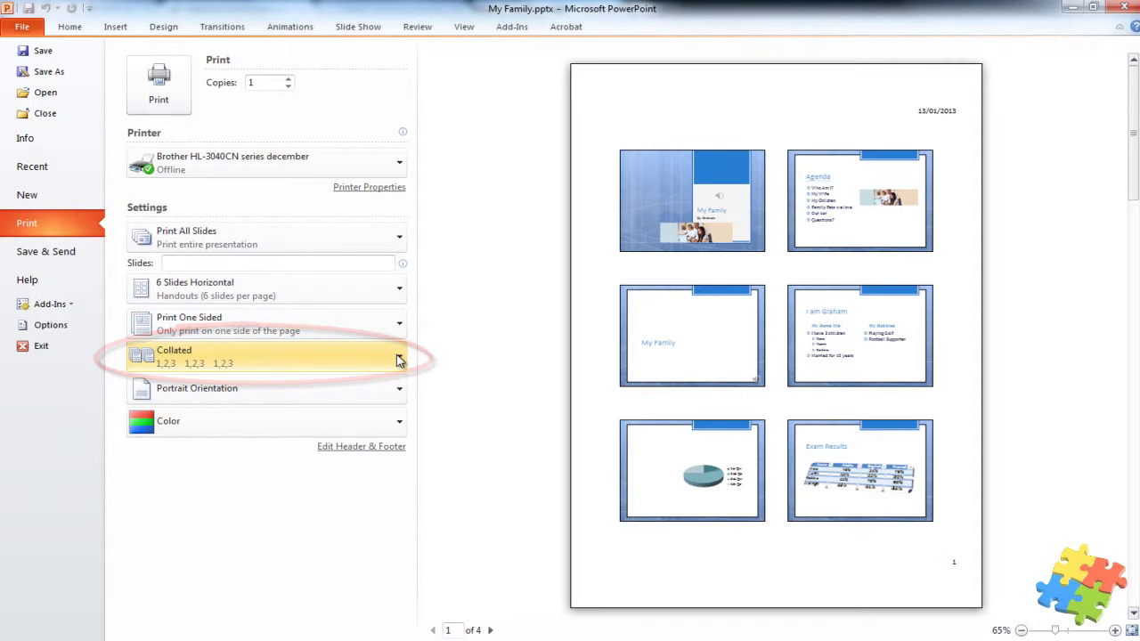
- Switch the handout pages to Landscape Orientation and back to Portrait Orientation
{"action": "left_click", "coordinate": [401, 392]}
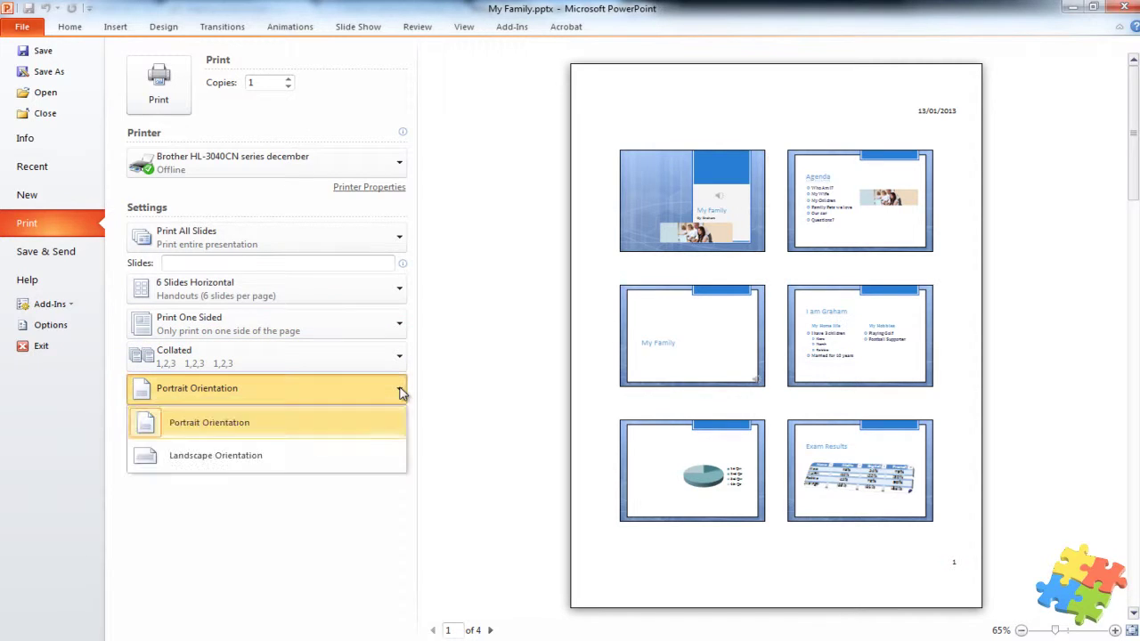
{"action": "left_click", "coordinate": [312, 454]}
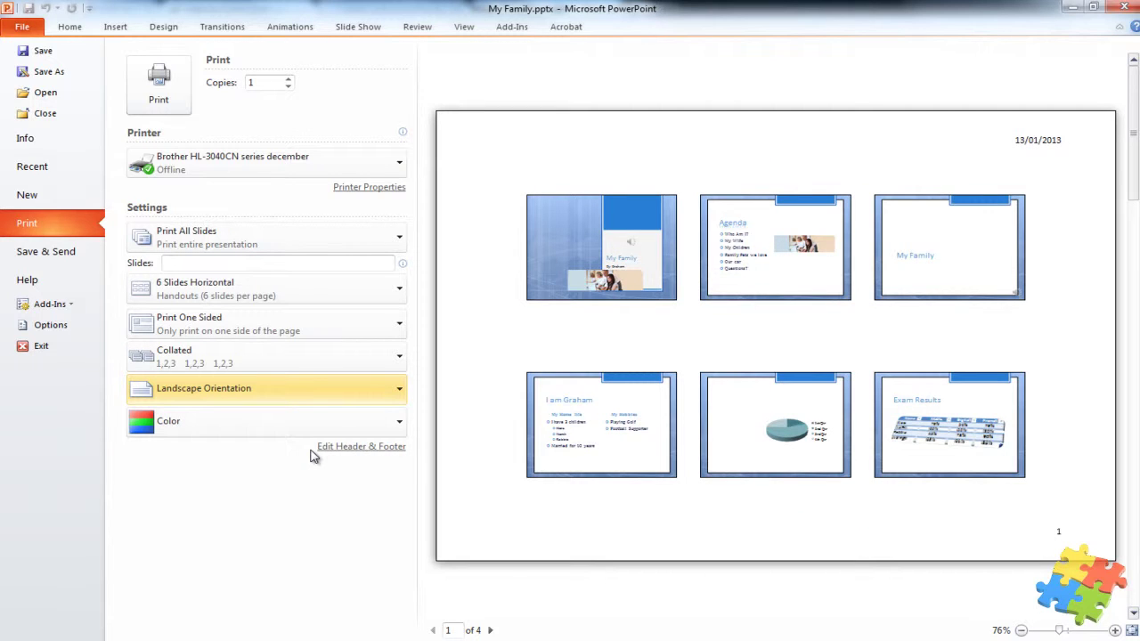
{"action": "left_click", "coordinate": [400, 392]}
{"action": "left_click", "coordinate": [303, 427]}
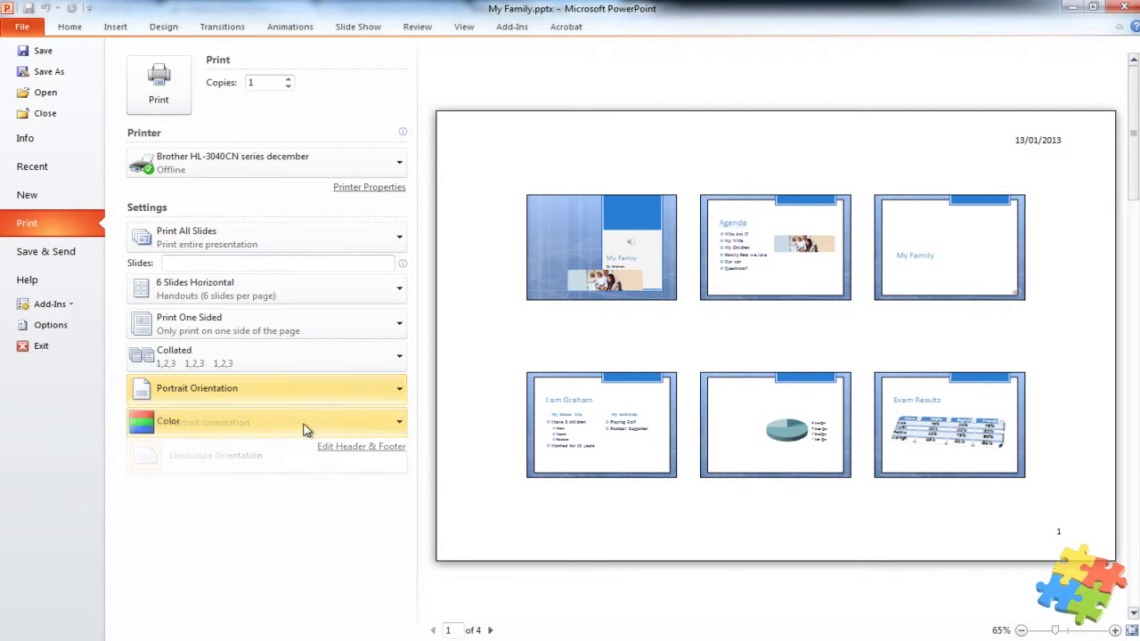
- Preview the handouts in Grayscale and in Pure Black and White, and set the print colour back to Color
{"action": "left_click", "coordinate": [400, 426]}
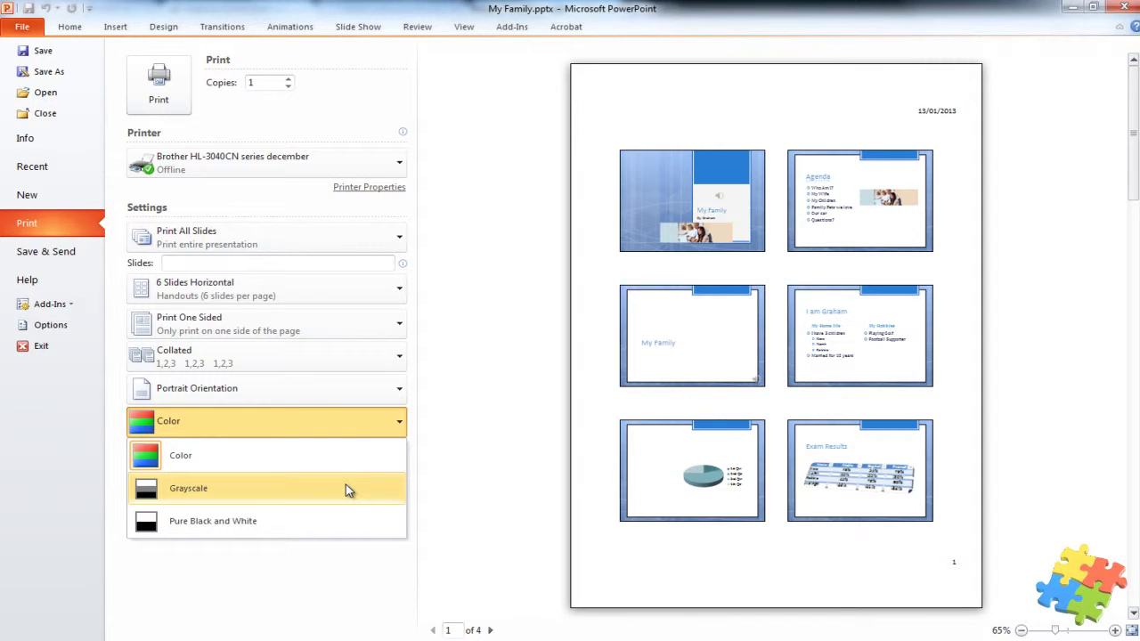
{"action": "left_click", "coordinate": [347, 490]}
{"action": "left_click", "coordinate": [400, 427]}
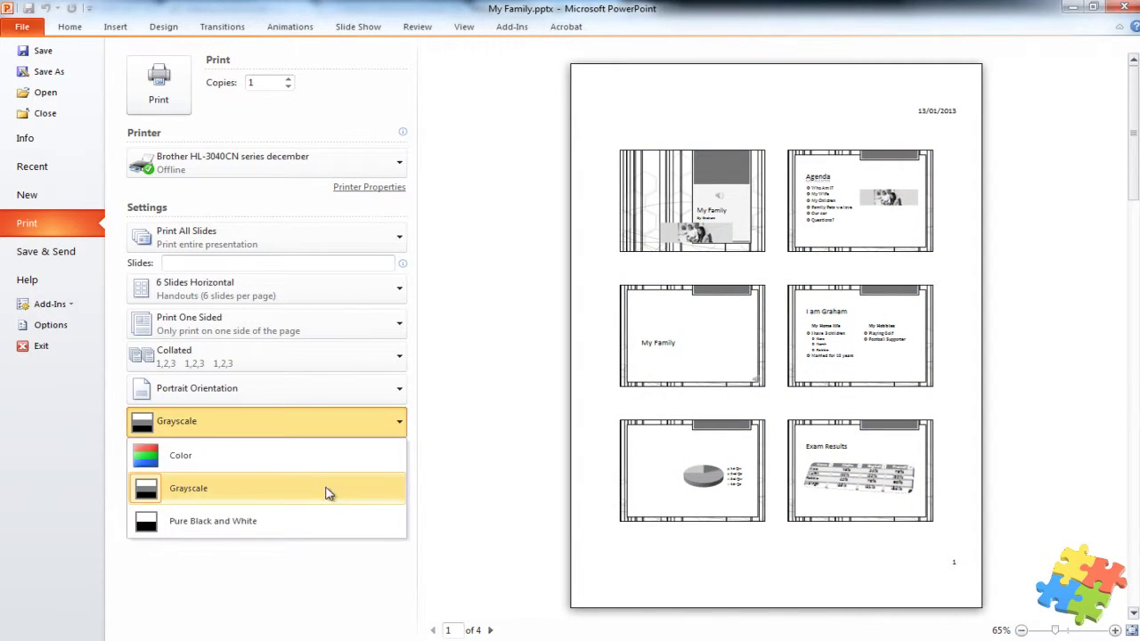
{"action": "left_click", "coordinate": [323, 521]}
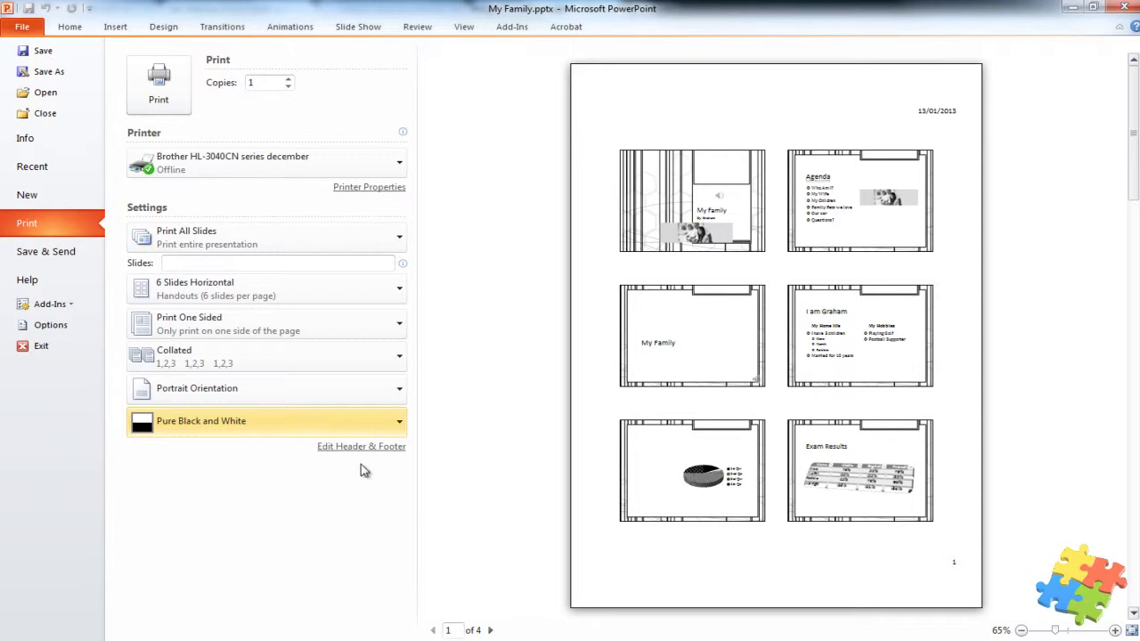
{"action": "left_click", "coordinate": [400, 425]}
{"action": "left_click", "coordinate": [299, 457]}
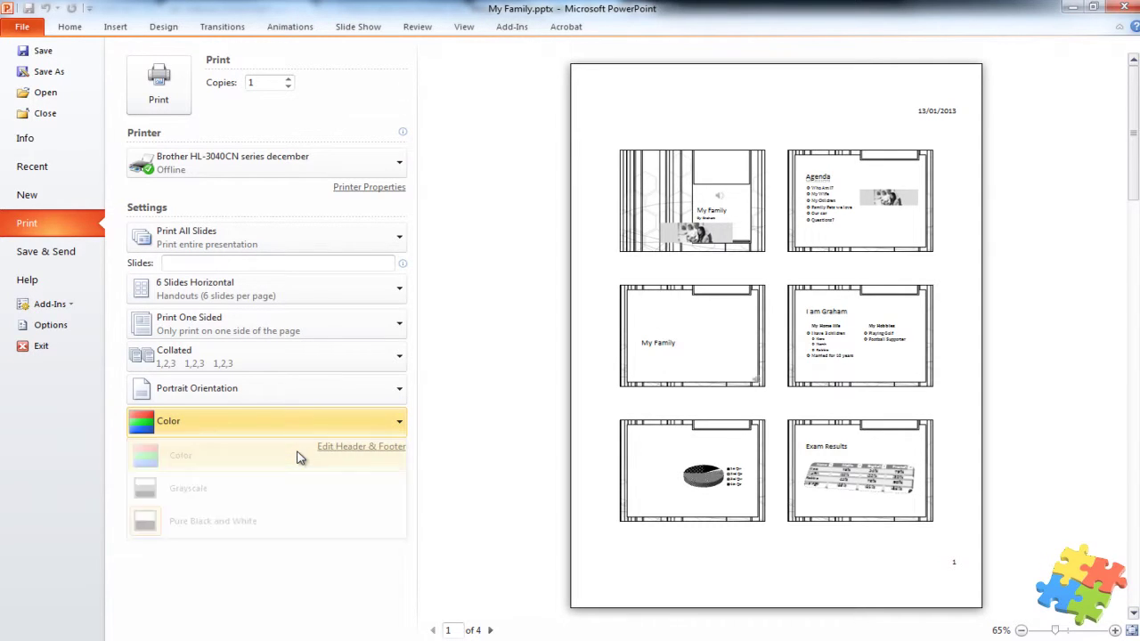
- Include the automatically updated date and time on the notes and handouts, and add the header "A presentation about my family"
{"action": "left_click", "coordinate": [353, 455]}
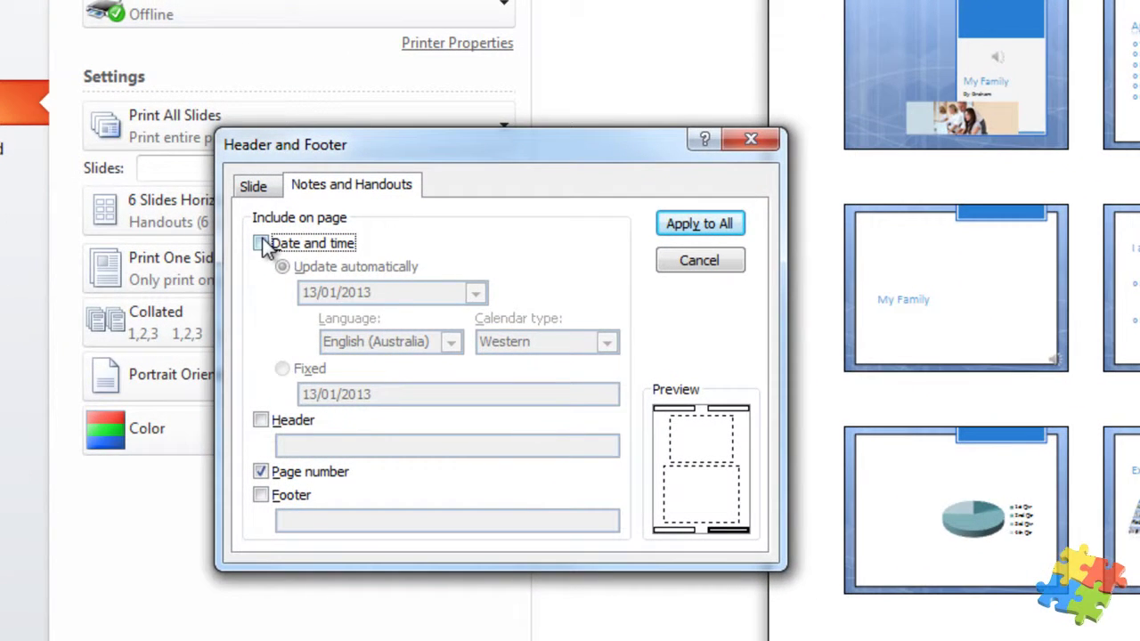
{"action": "left_click", "coordinate": [262, 241]}
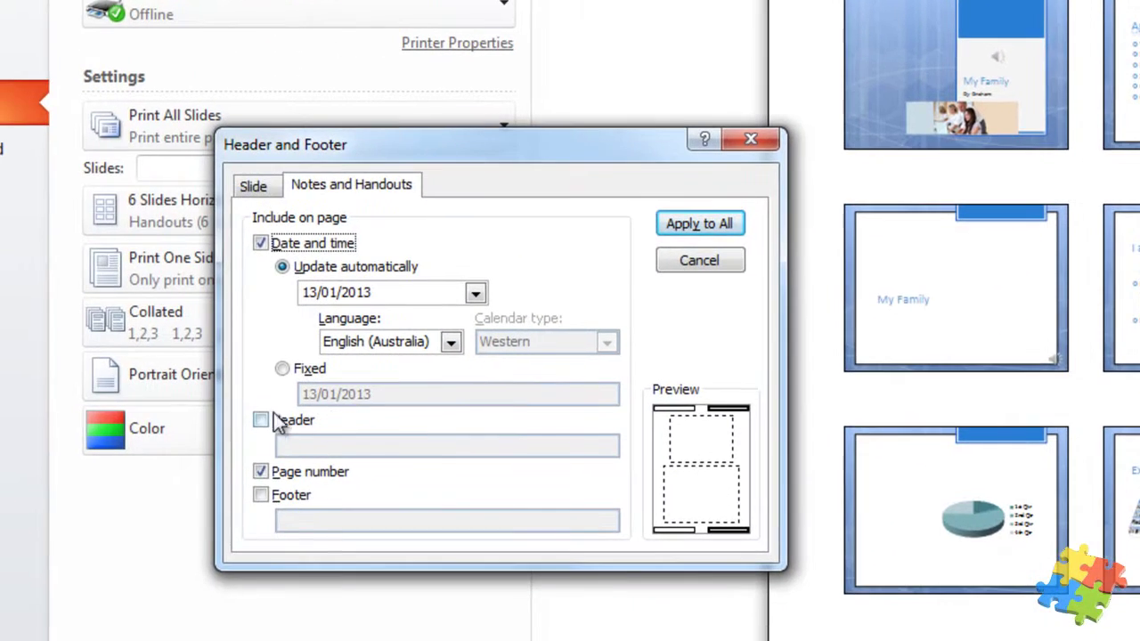
{"action": "left_click", "coordinate": [261, 422]}
{"action": "left_click", "coordinate": [300, 448]}
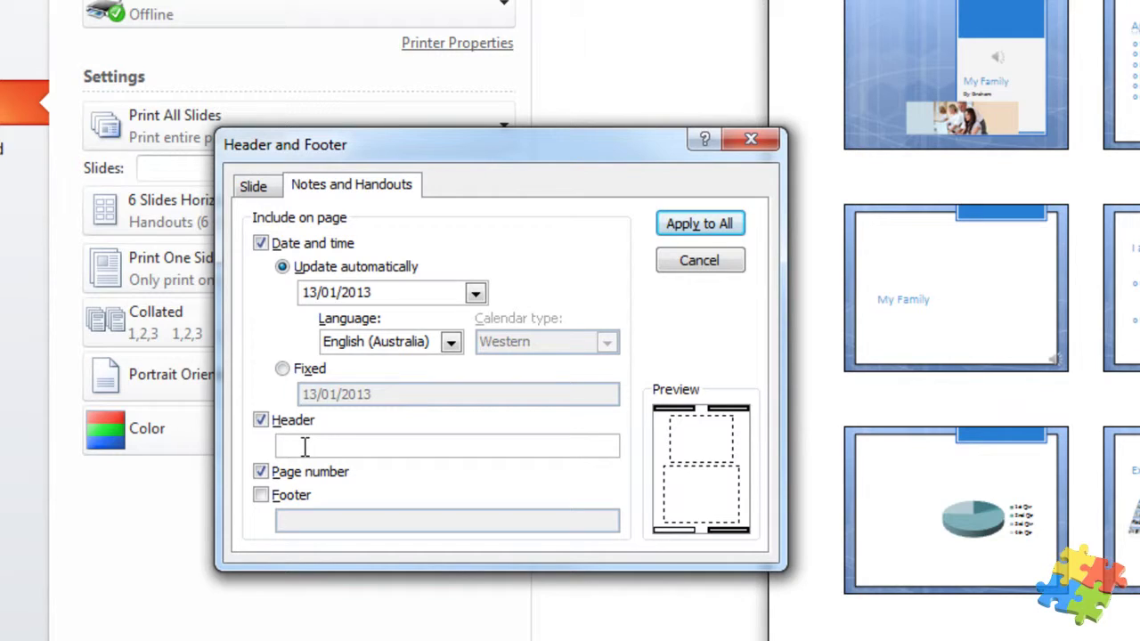
{"action": "type", "text": "A present"}
{"action": "type", "text": "ation about my "}
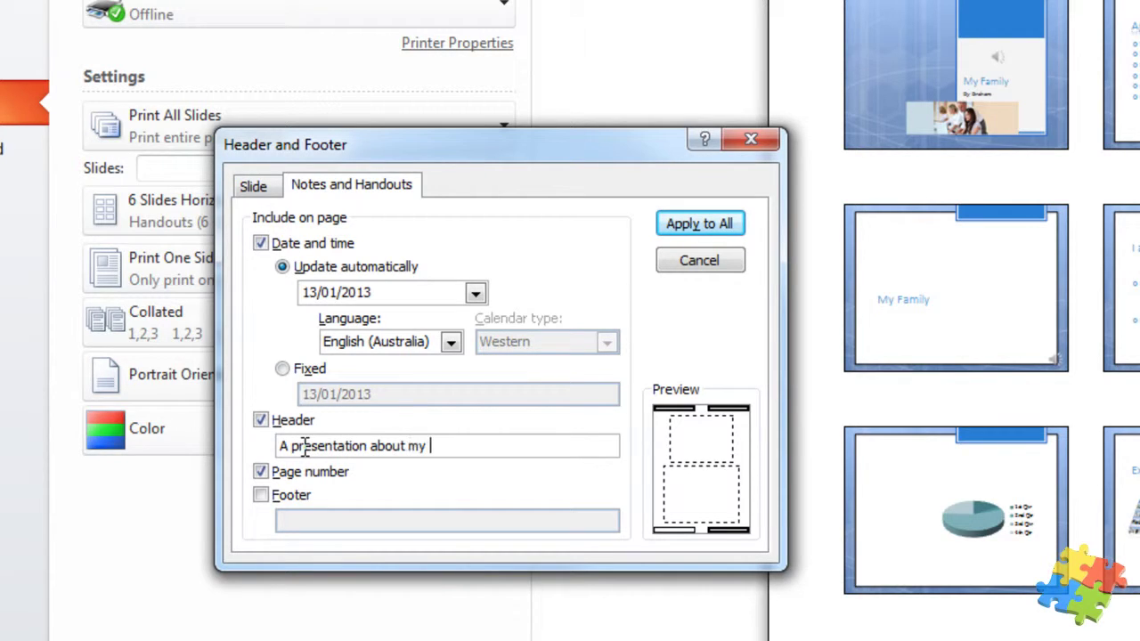
{"action": "type", "text": "family"}
- Add a footer crediting the presenter by first name and apply the header and footer settings to all notes and handouts
{"action": "left_click", "coordinate": [261, 494]}
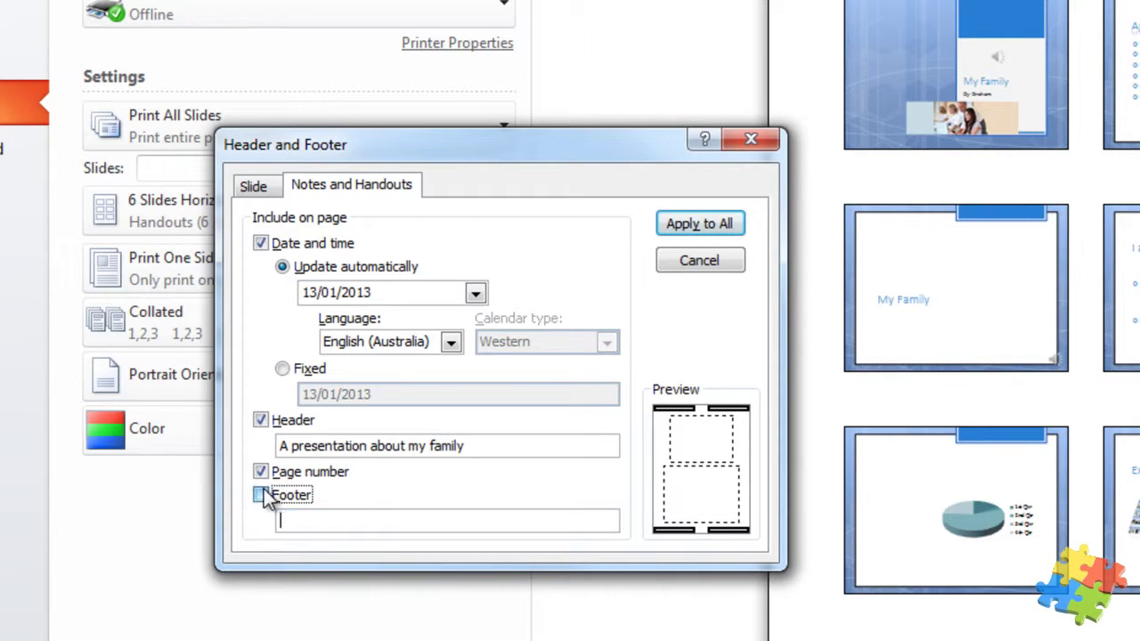
{"action": "left_click", "coordinate": [318, 515]}
{"action": "type", "text": "by Graham"}
{"action": "left_click", "coordinate": [700, 223]}
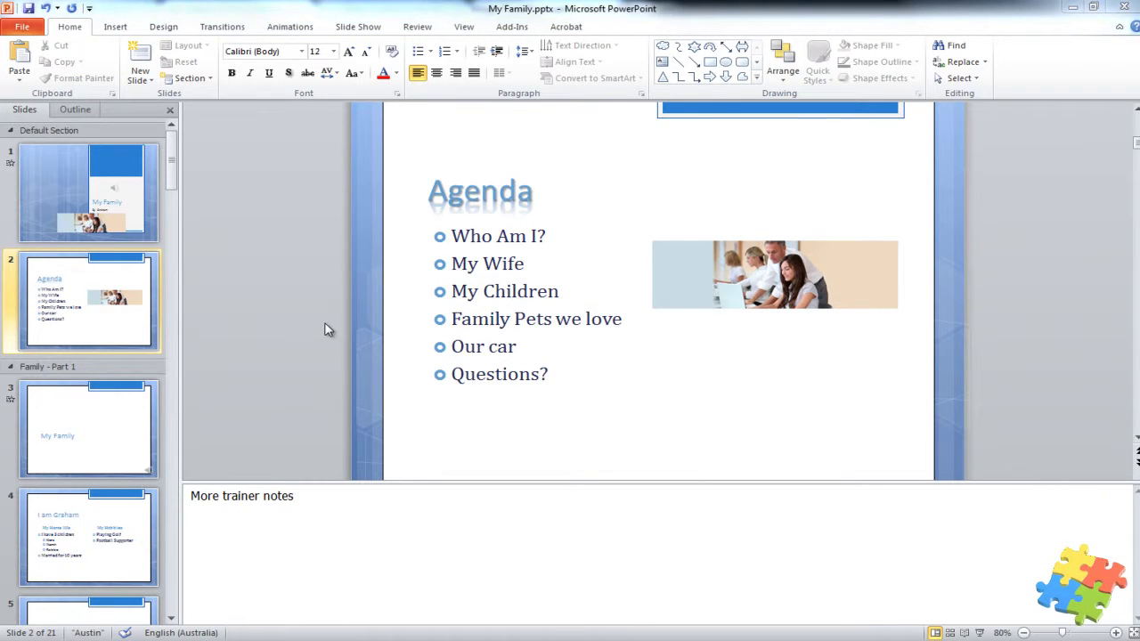
- Examine the file types offered for saving a copy of the presentation, including PDF (*.pdf), and leave without saving
{"action": "key", "text": "F12"}
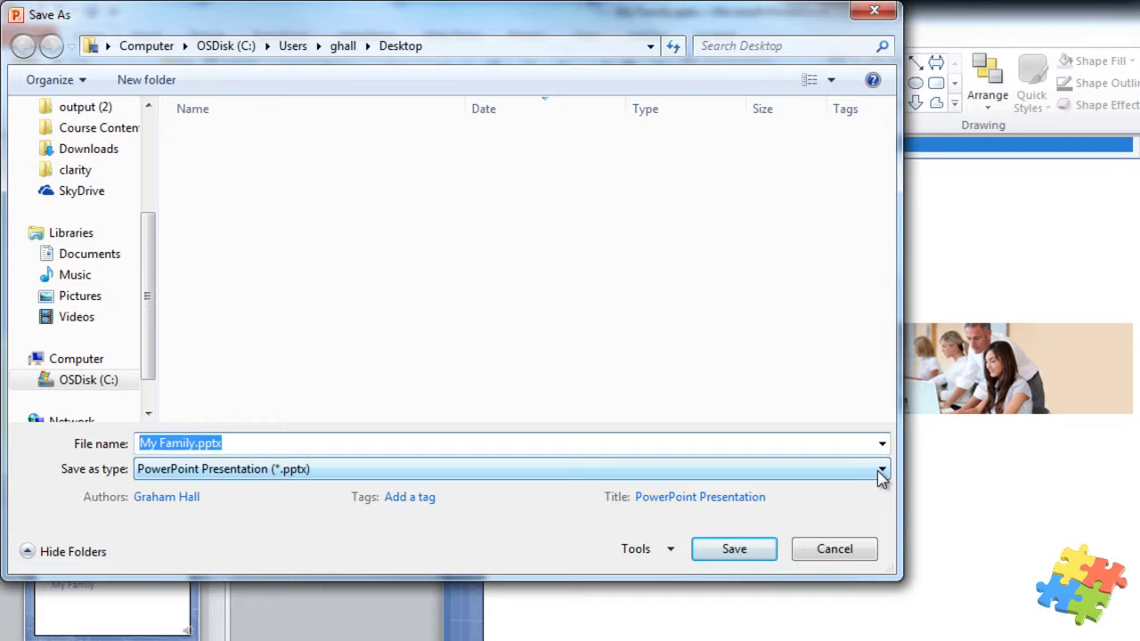
{"action": "left_click", "coordinate": [880, 472]}
{"action": "left_click", "coordinate": [882, 471]}
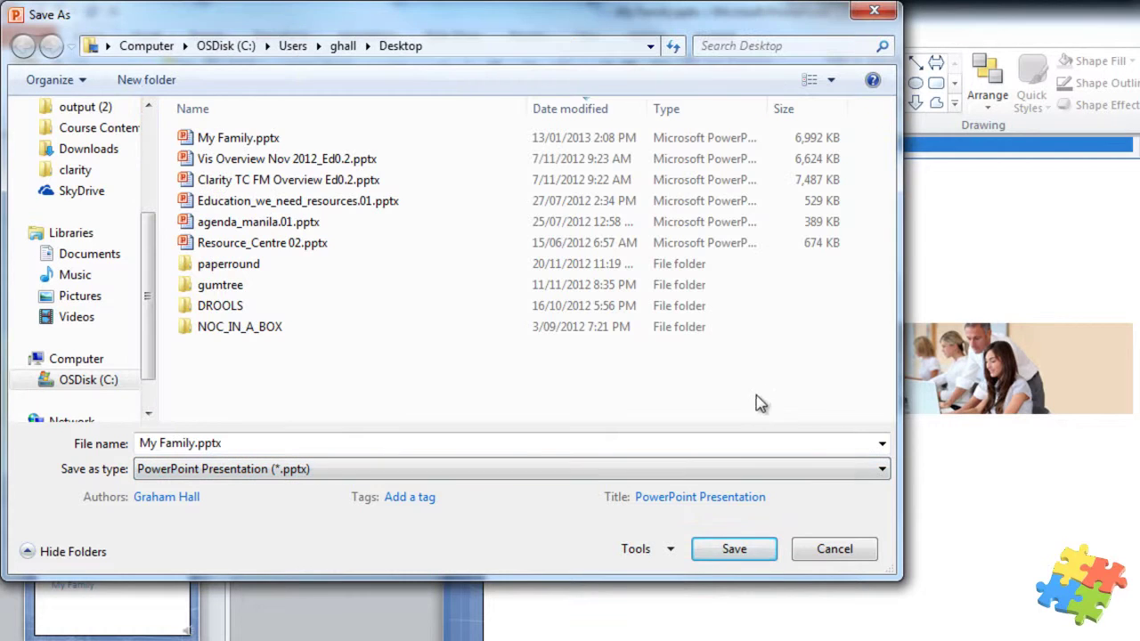
{"action": "left_click", "coordinate": [882, 470]}
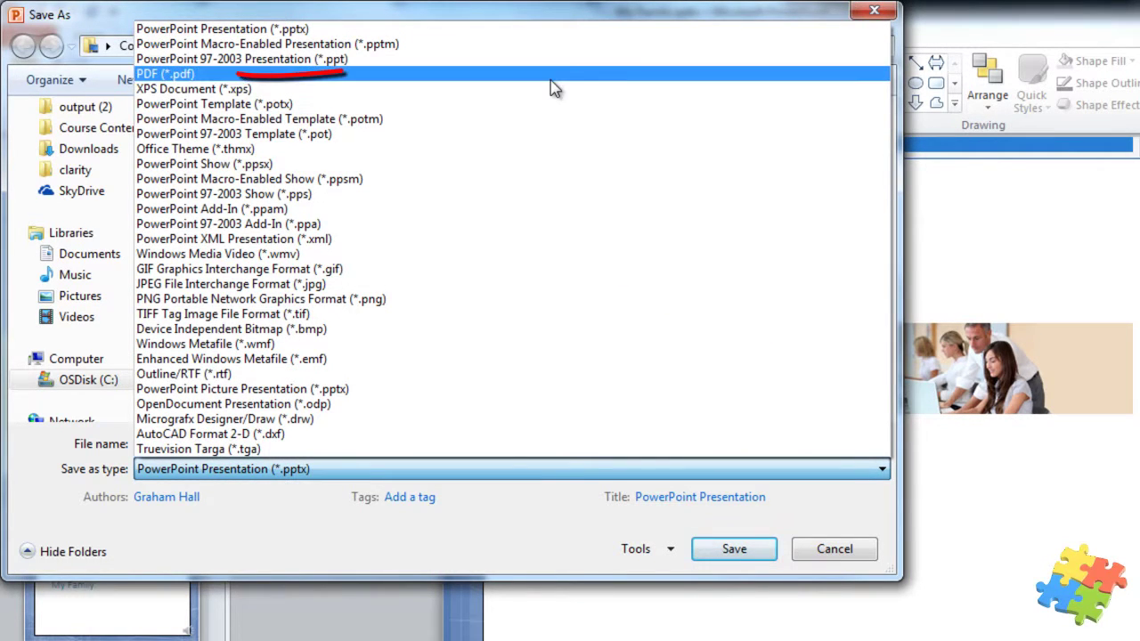
{"action": "left_click", "coordinate": [838, 551]}
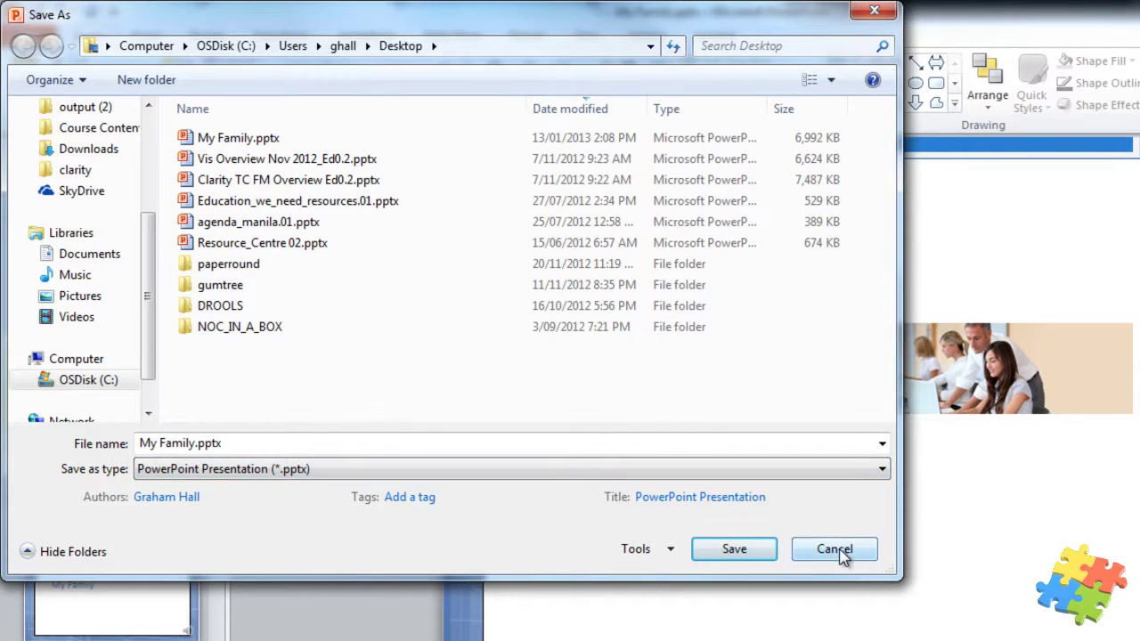
{"action": "left_click", "coordinate": [837, 550]}
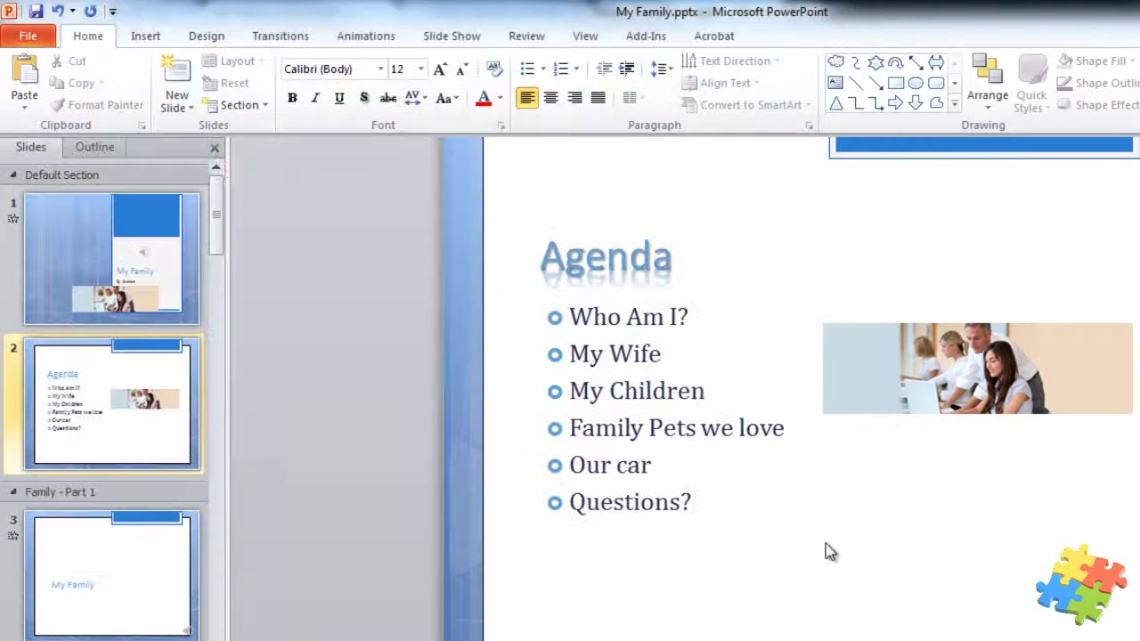
- Show the Create PDF/XPS Document option among the presentation's save and send choices
{"action": "left_click", "coordinate": [26, 41]}
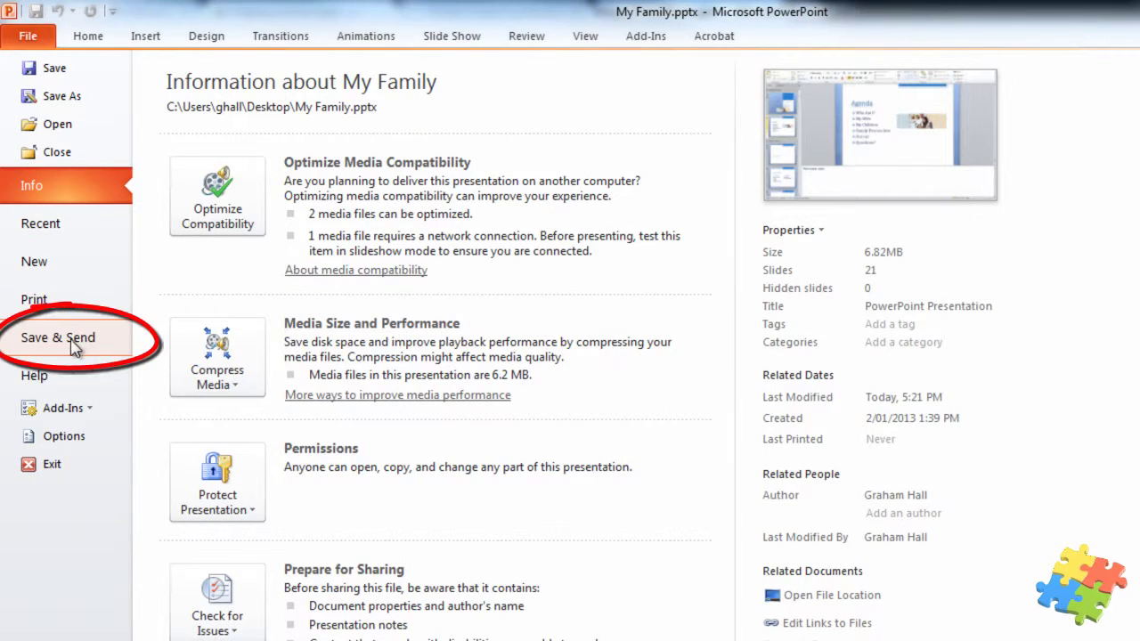
{"action": "left_click", "coordinate": [74, 345]}
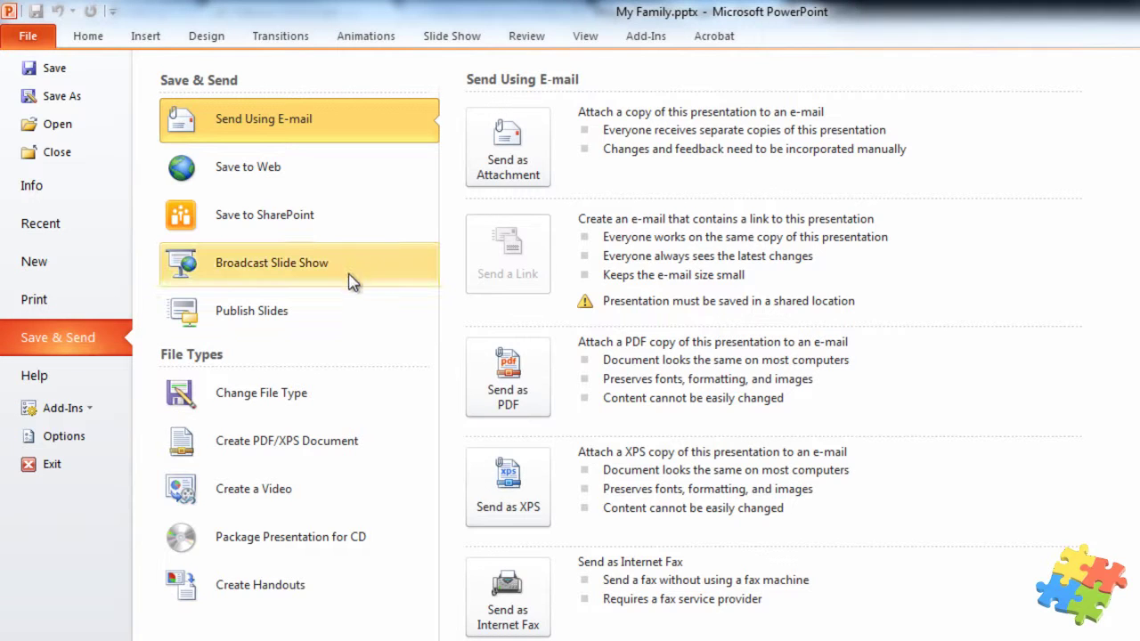
{"action": "left_click", "coordinate": [369, 447]}
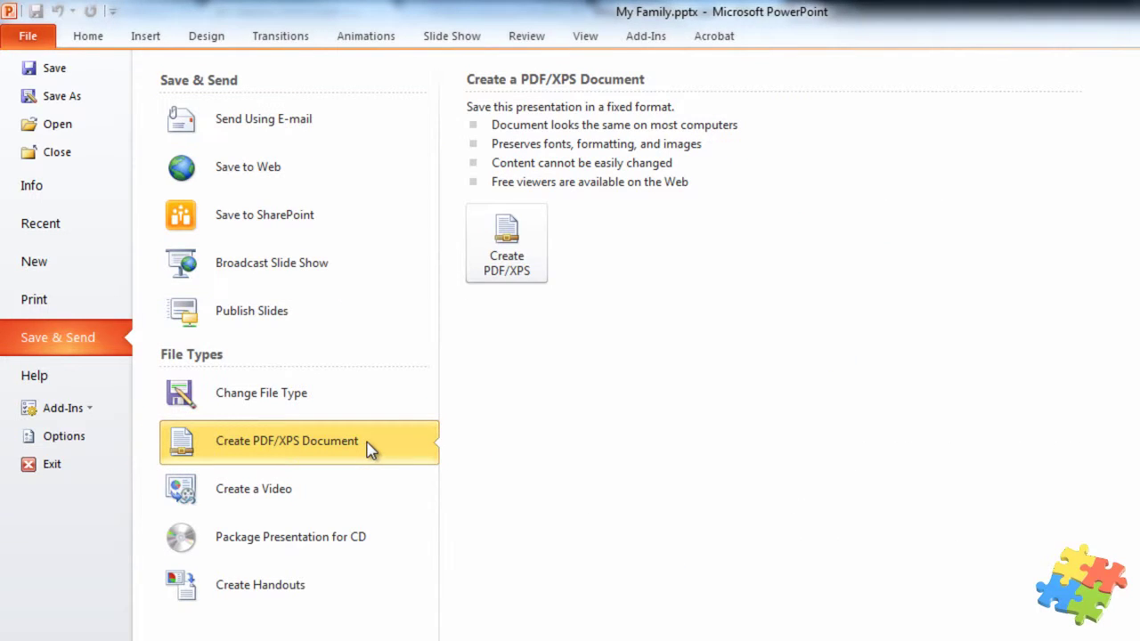